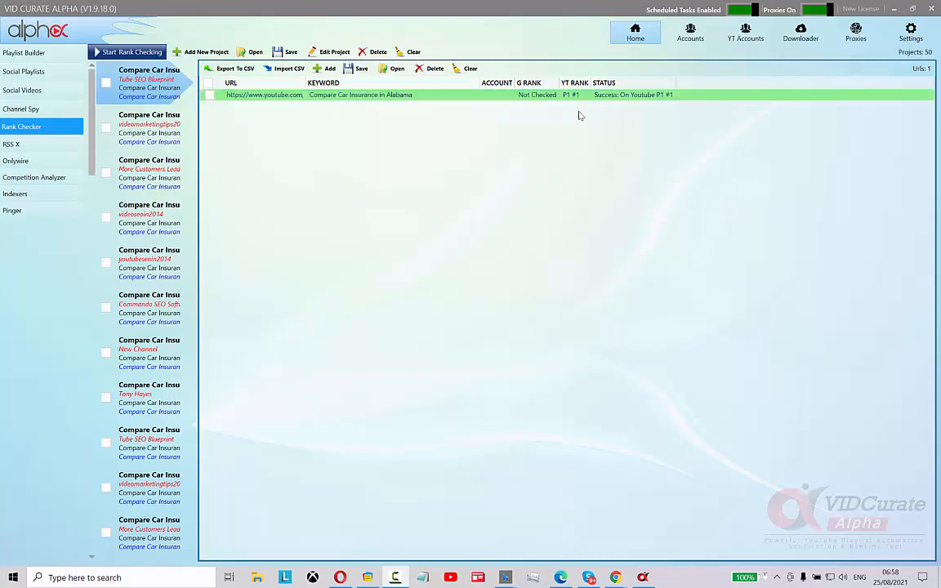
Browse several Compare Car Insurance rank checker projects to view their keyword rankings
left_click(144, 139)
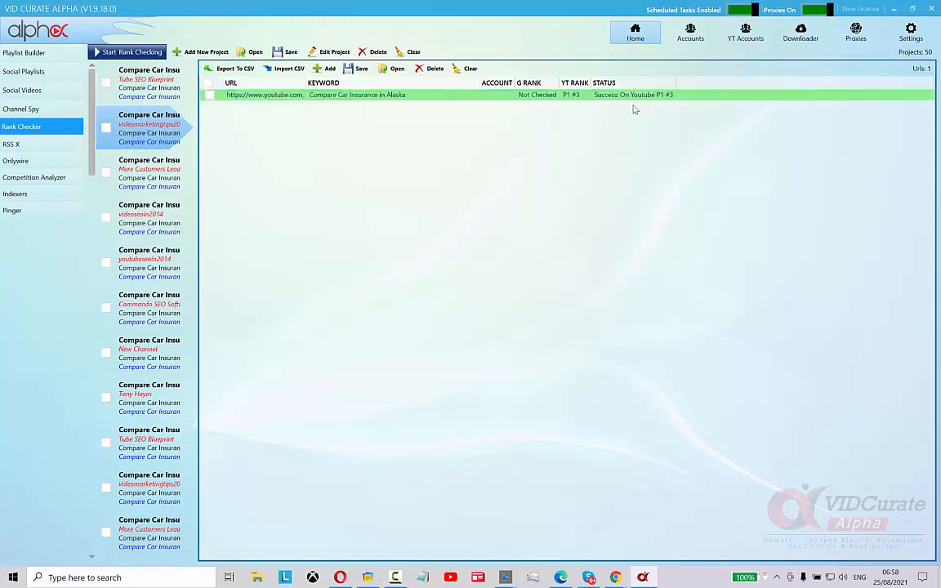
left_click(140, 182)
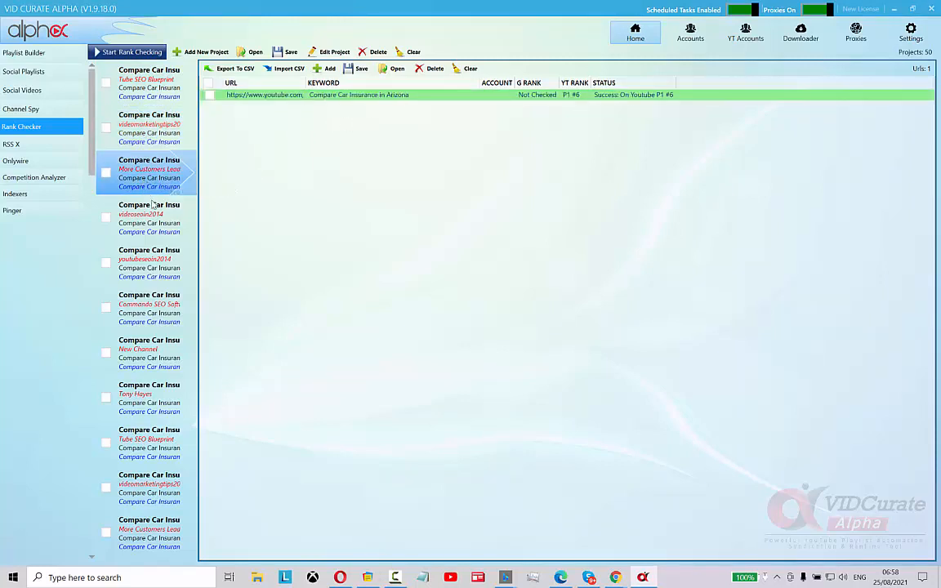
left_click(150, 215)
left_click(163, 261)
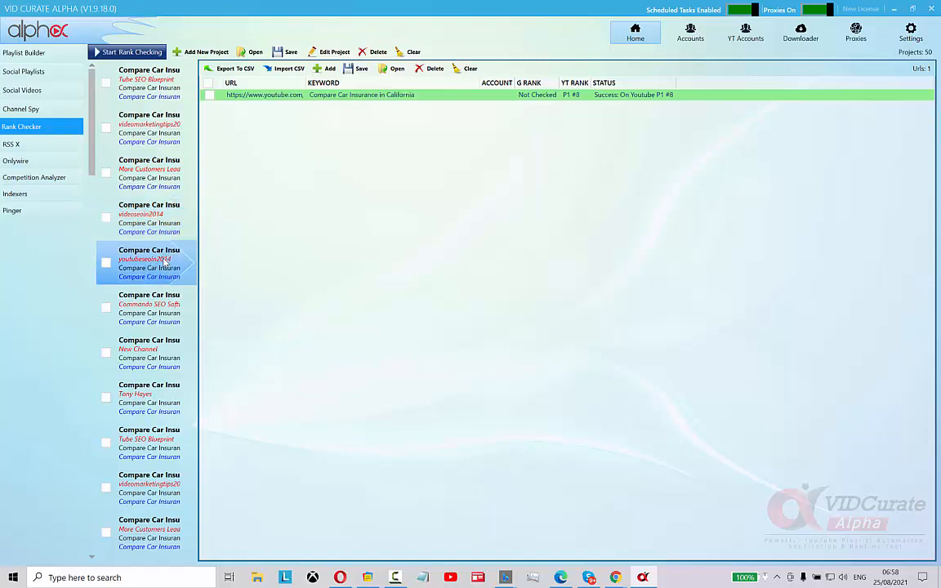
left_click(168, 298)
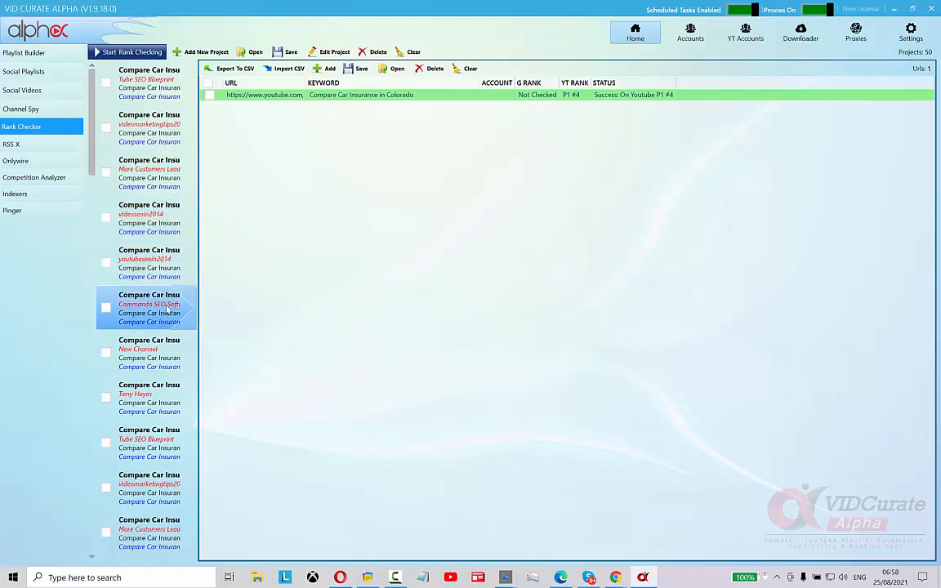
left_click(173, 367)
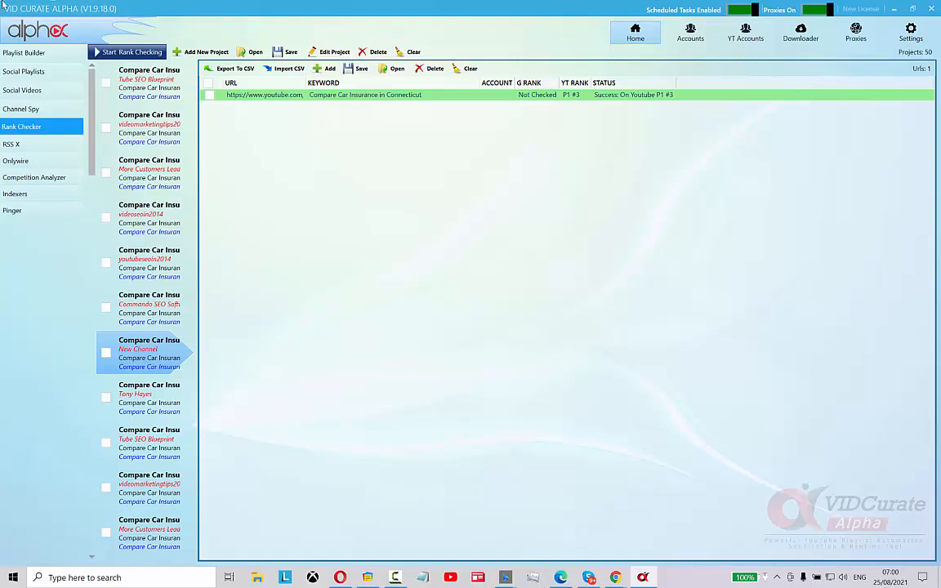
left_click(32, 53)
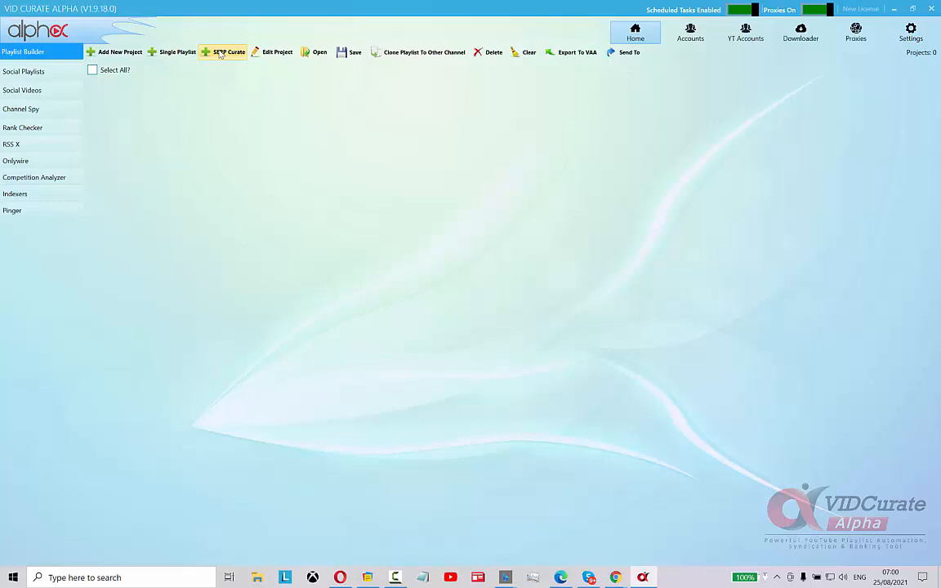
left_click(222, 54)
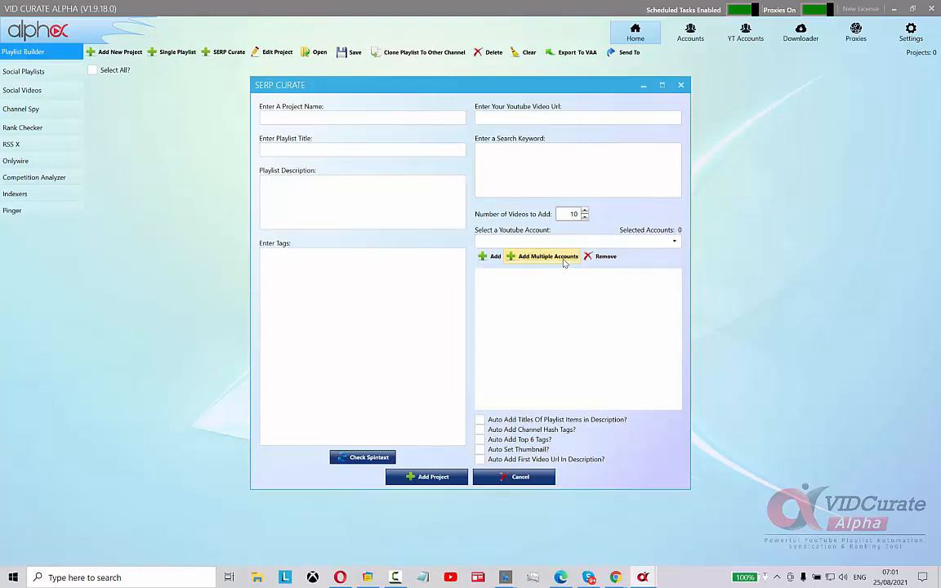
left_click(681, 85)
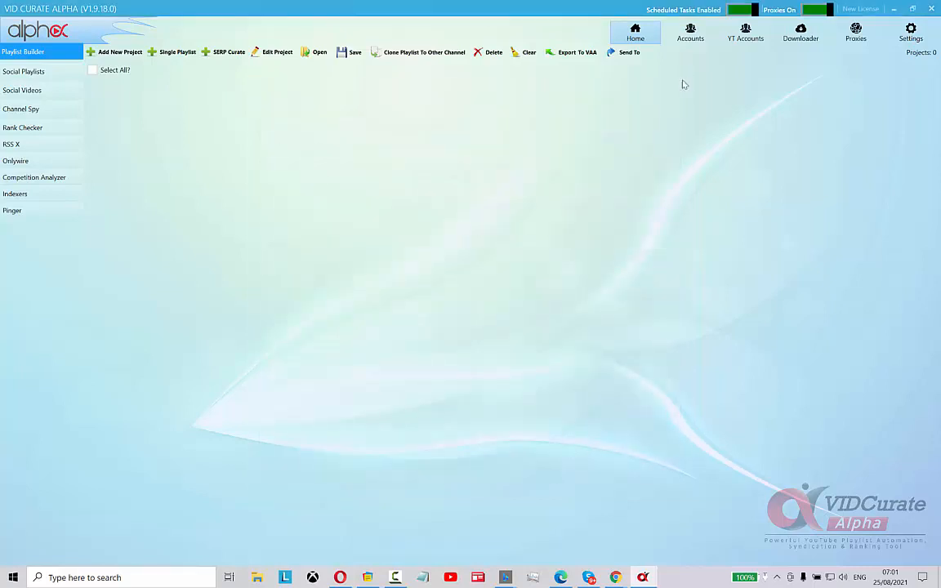
Review the YouTube accounts list with their assigned channels and API authorization status
left_click(746, 36)
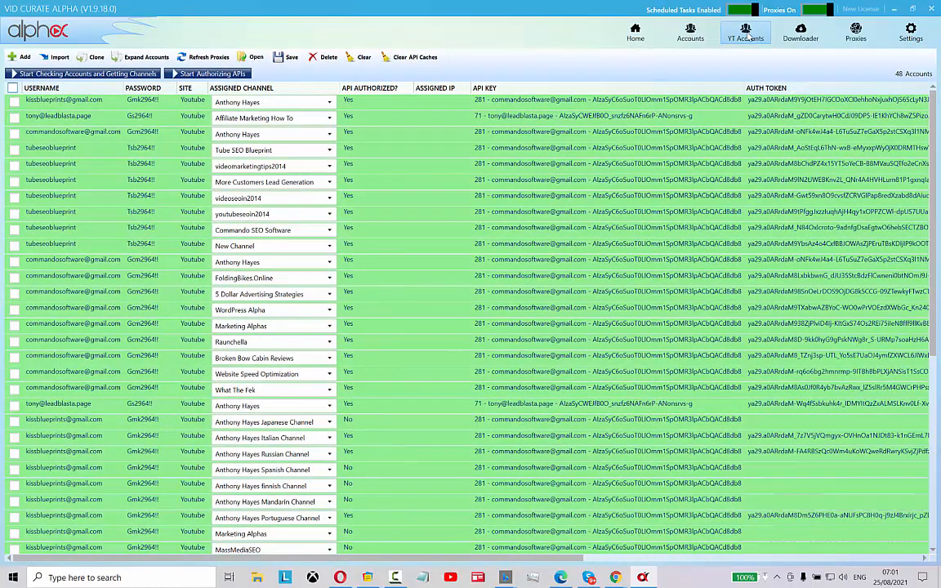
left_click(590, 197)
scroll(584, 222, "down", 7)
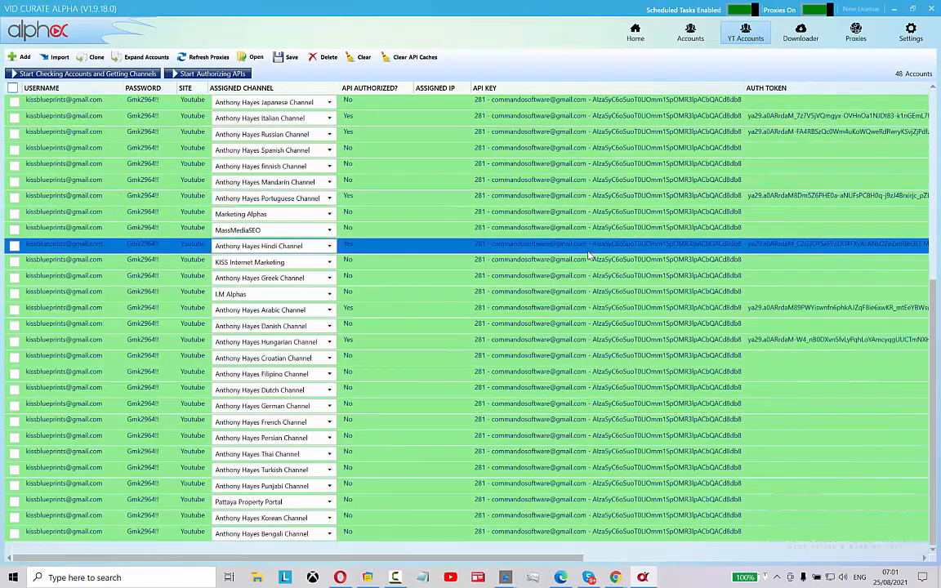
scroll(588, 256, "up", 5)
scroll(586, 260, "up", 3)
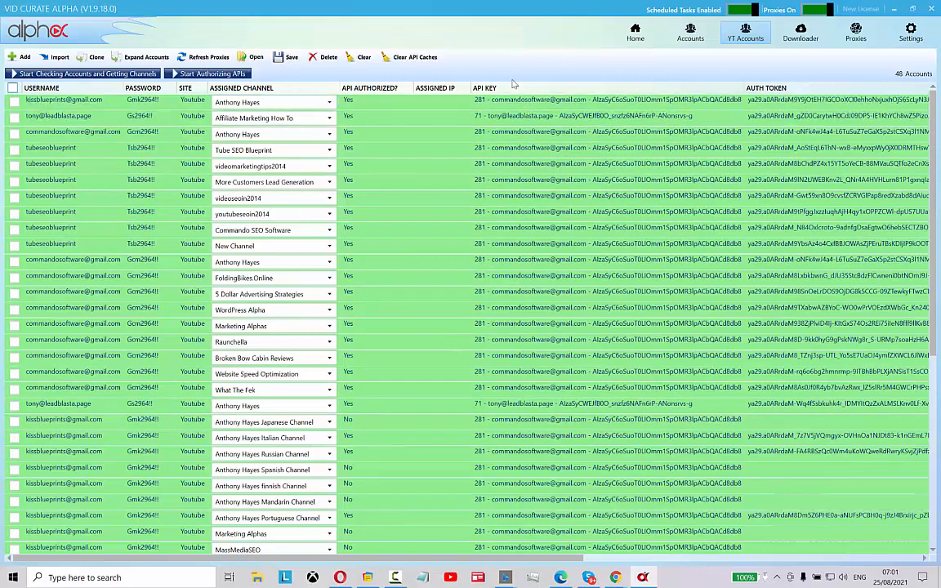
left_click(577, 105)
left_click(545, 118)
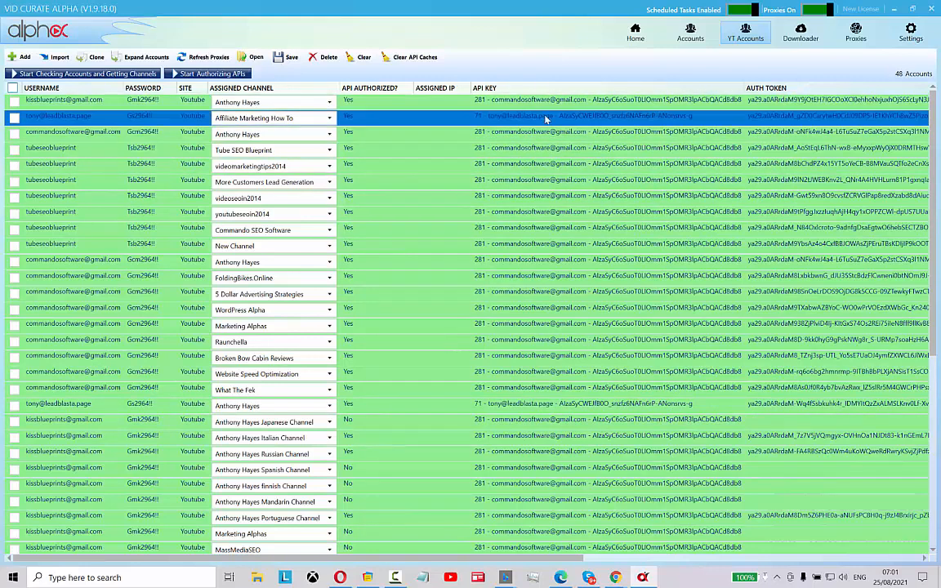
left_click(637, 106)
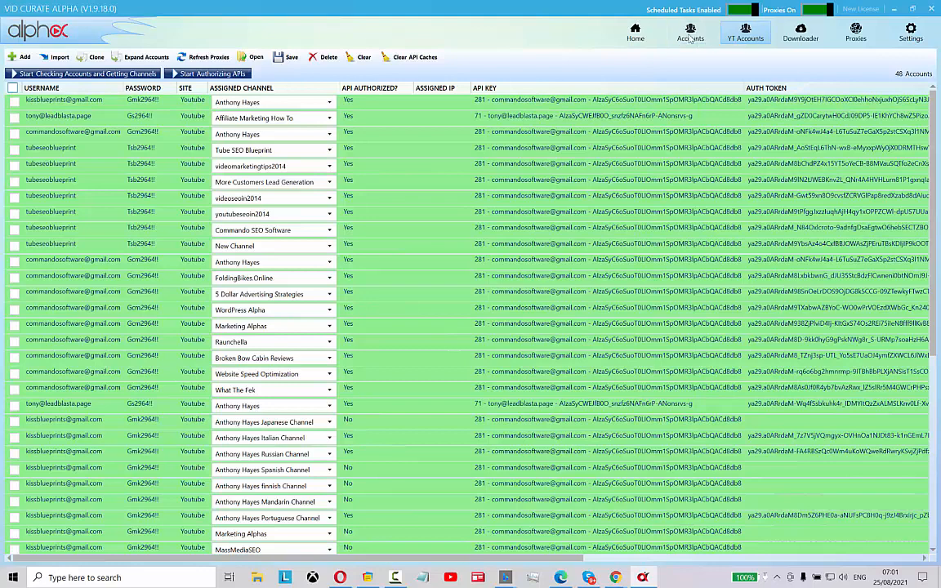
Open the SERP Curate dialog from the Playlist Builder
left_click(645, 36)
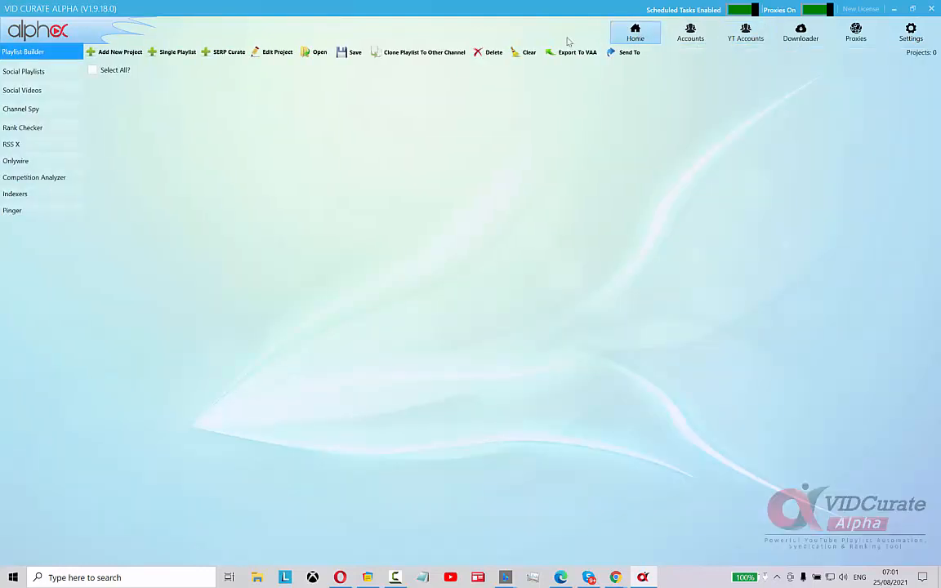
left_click(222, 51)
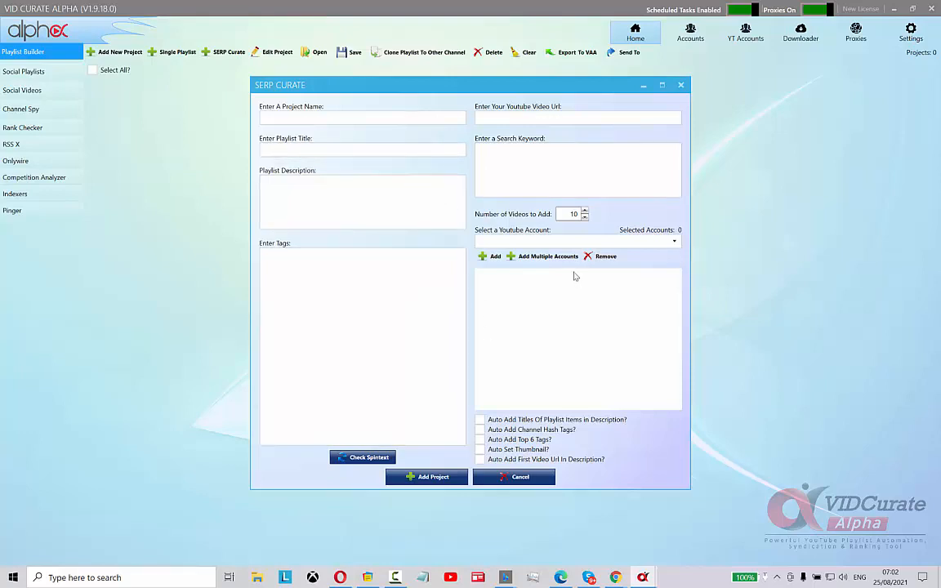
Add all YouTube accounts through multiple account selection, then remove them from the project again
left_click(541, 256)
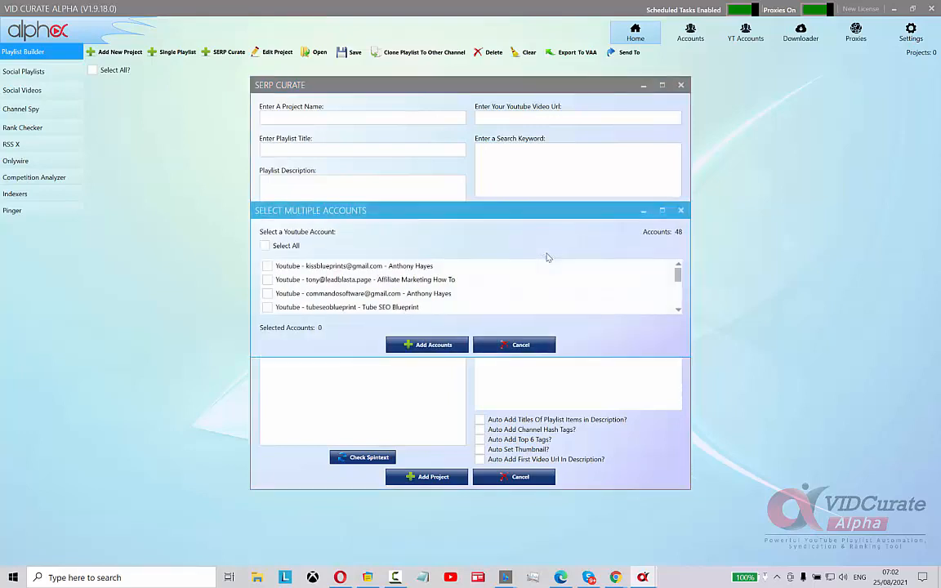
left_click(264, 246)
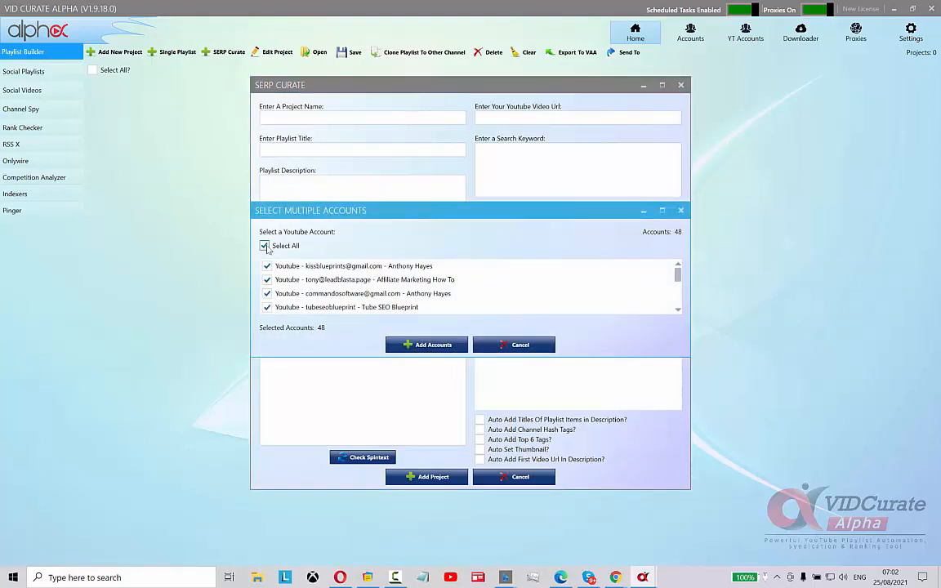
left_click_drag(677, 272, 691, 331)
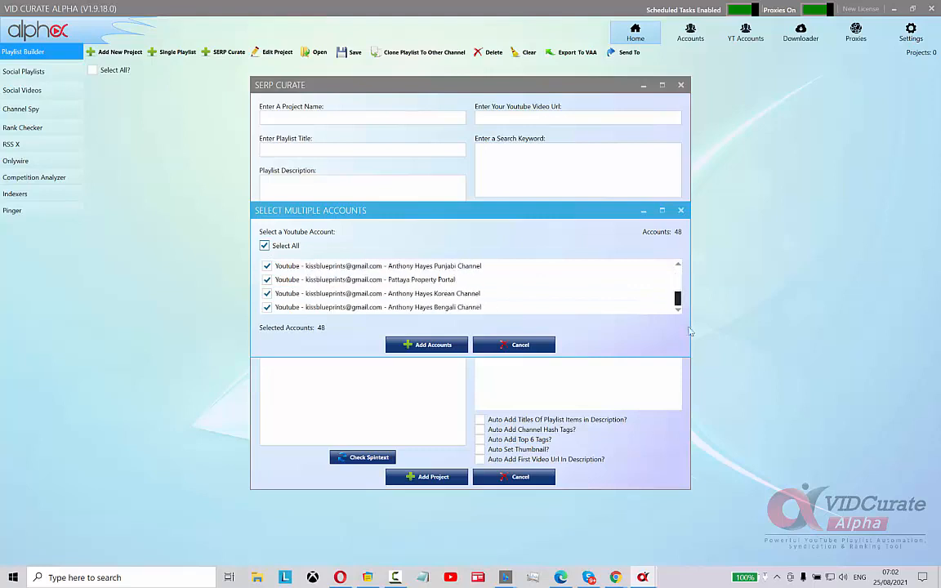
left_click(427, 345)
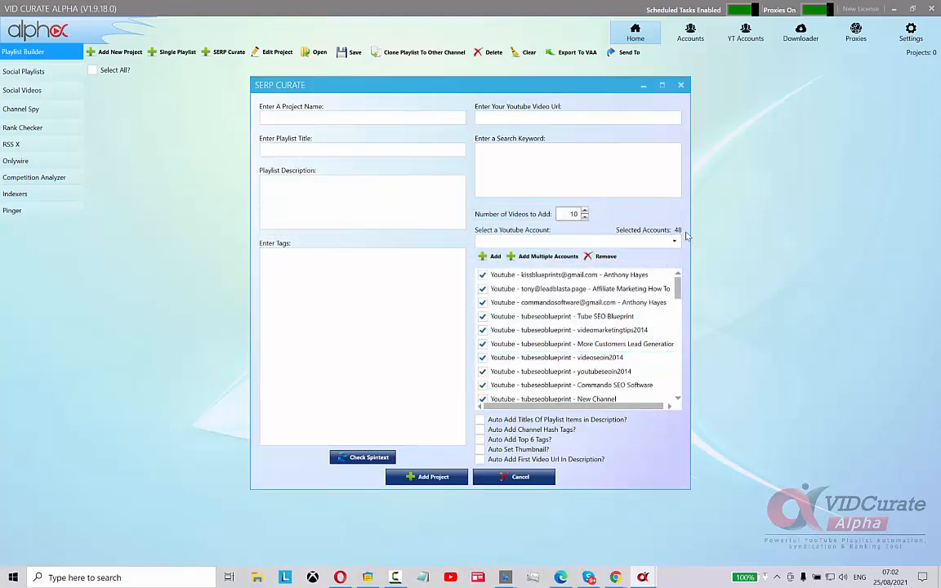
left_click(608, 258)
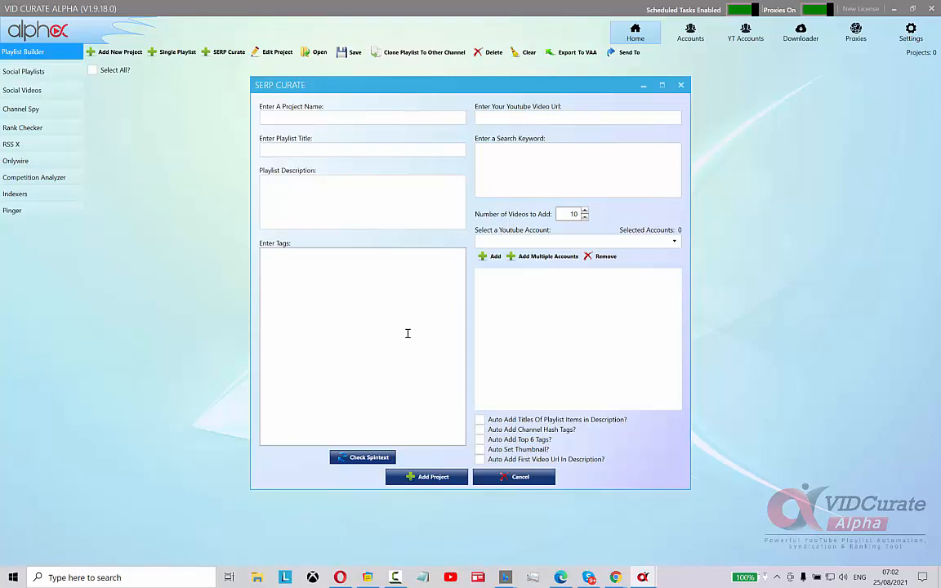
Set the number of videos to add to 15 and enable all five auto-add options
left_click(479, 420)
left_click(585, 211)
left_click(585, 212)
left_click(585, 211)
left_click(585, 211)
left_click(585, 212)
left_click(585, 211)
left_click(585, 211)
left_click(585, 211)
left_click(585, 212)
left_click(584, 212)
left_click(480, 431)
left_click(482, 442)
left_click(479, 449)
left_click(480, 459)
Switch to the Google Docs document listing YouTube Ads Agency keywords for US states and cities
key("alt+Tab")
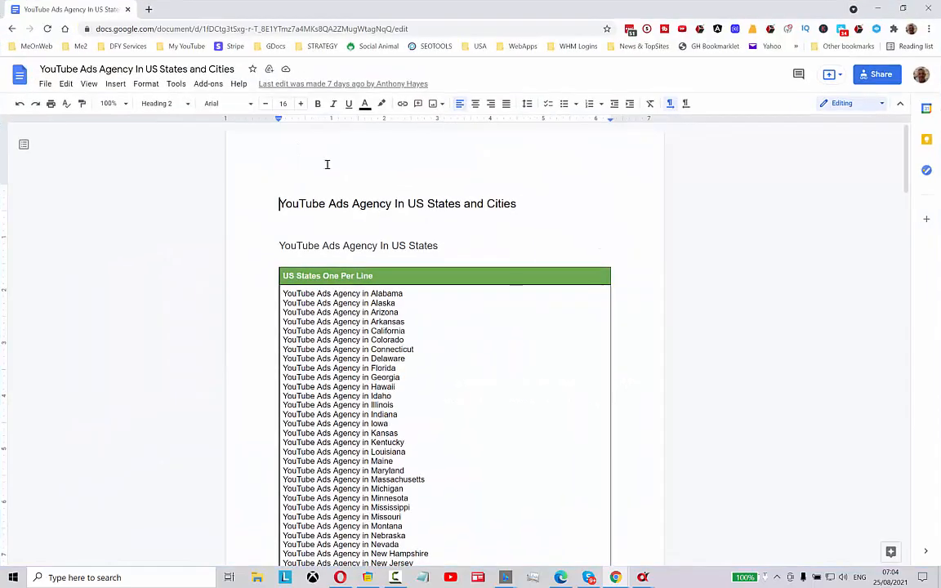
scroll(772, 333, "down", 2)
scroll(773, 336, "up", 2)
scroll(406, 214, "down", 1)
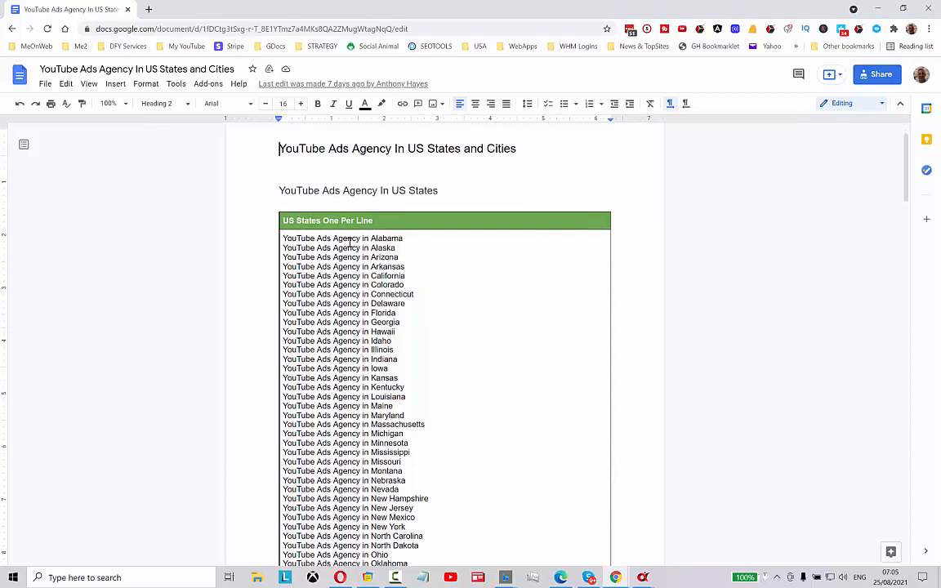
left_click(283, 237)
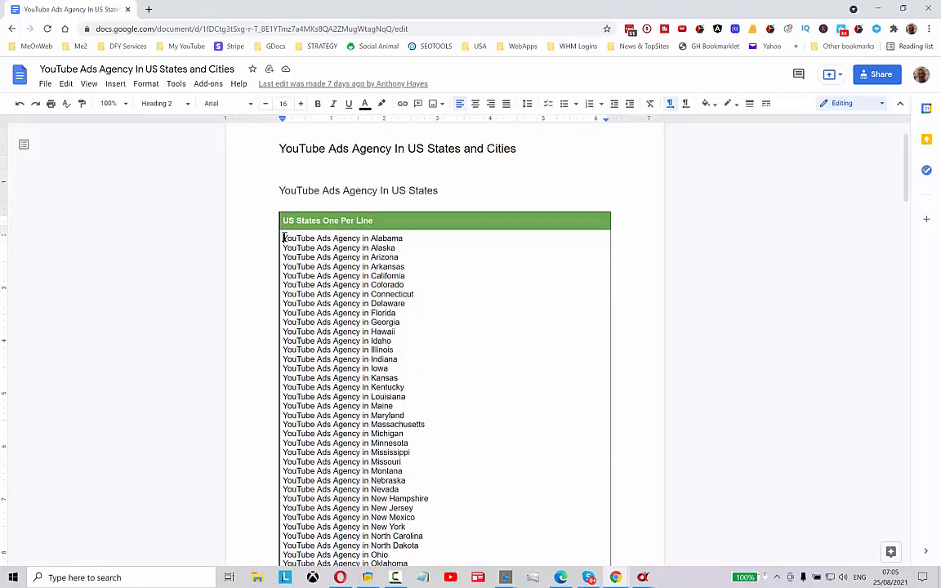
left_click_drag(295, 238, 456, 255)
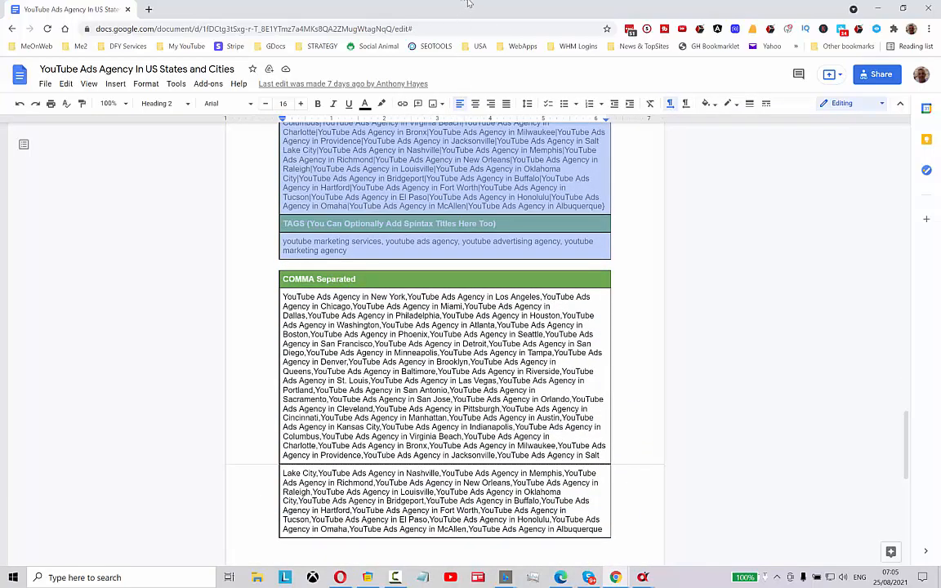
scroll(760, 391, "up", 7)
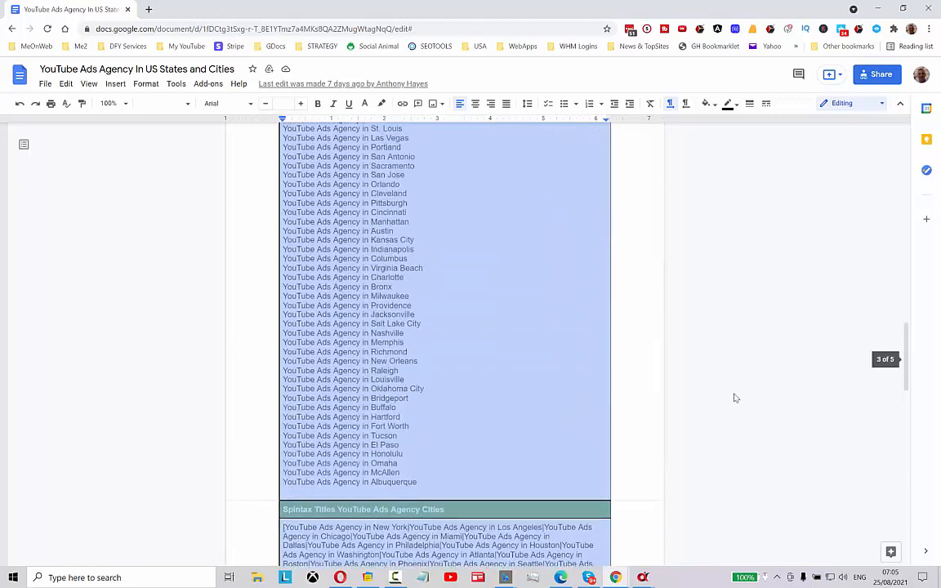
left_click(463, 474)
left_click_drag(422, 489, 321, 408)
scroll(564, 388, "up", 6)
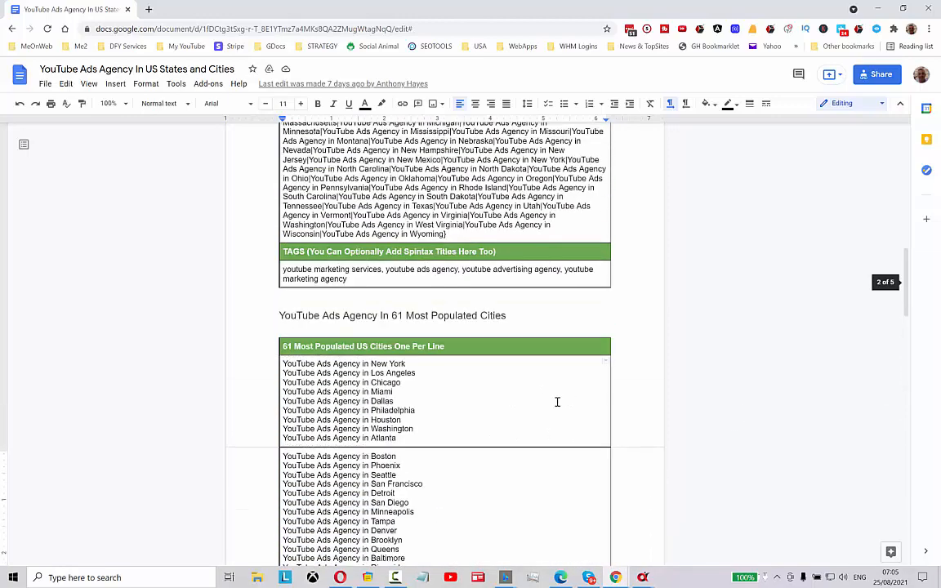
scroll(548, 409, "up", 15)
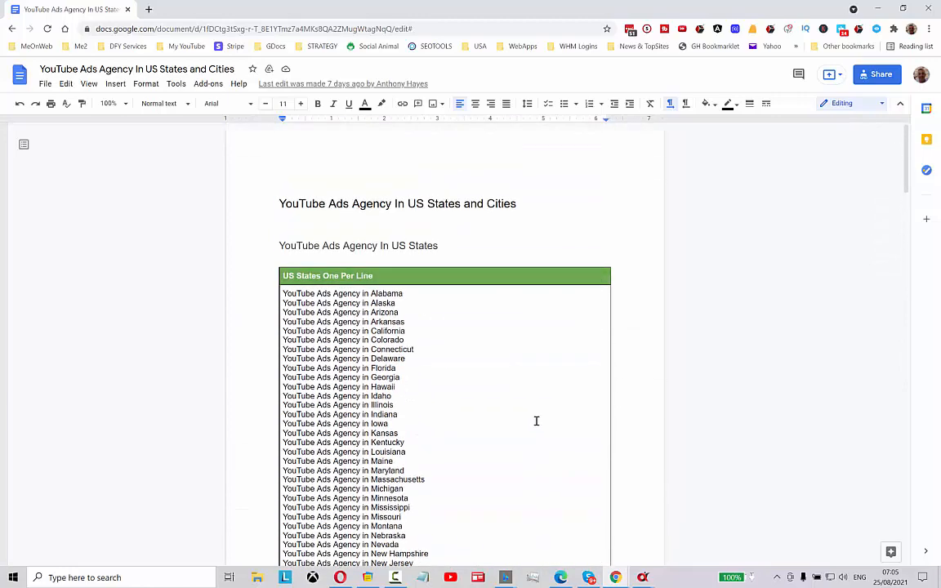
Select and copy the 'YouTube Ads Agency in' states list from Alabama to Wyoming
scroll(537, 420, "down", 5)
left_click(411, 317)
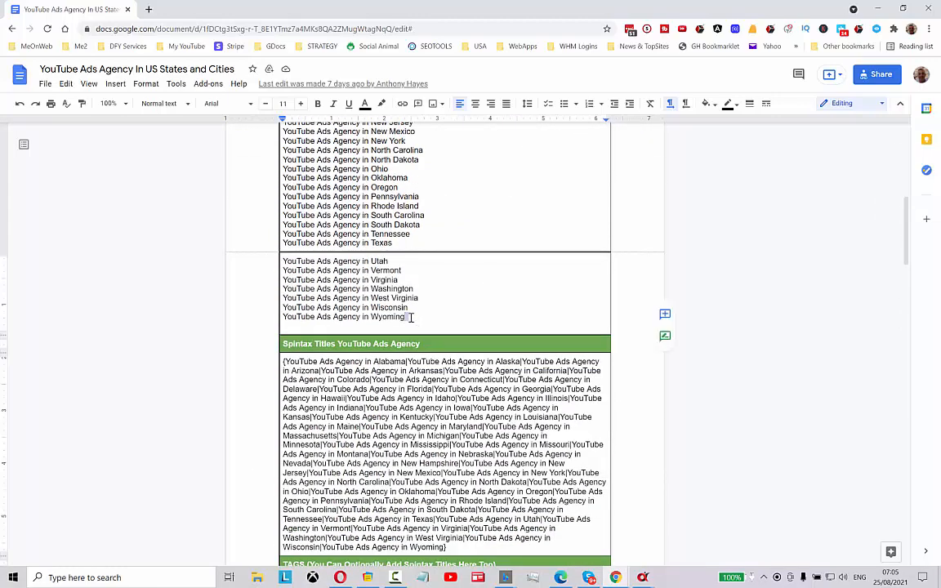
left_click_drag(410, 317, 276, 265)
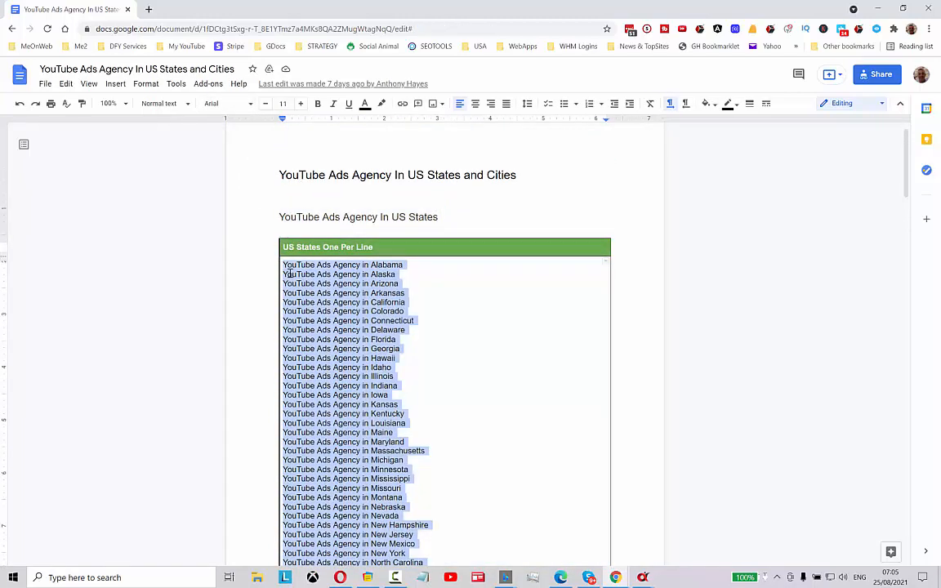
right_click(290, 273)
left_click(386, 119)
Switch back to SERP Curate and paste the copied states into the search keyword box
mouse_move(642, 578)
left_click(688, 529)
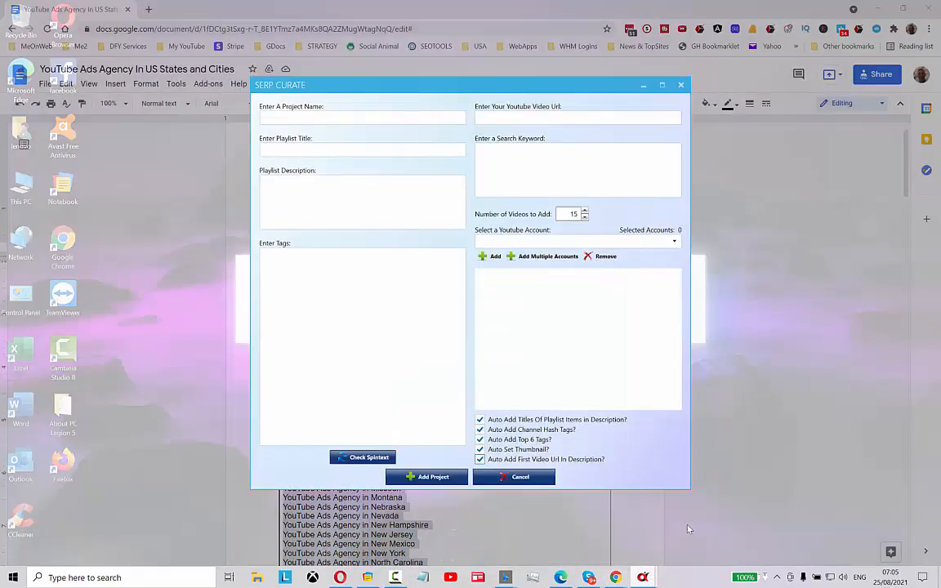
left_click(533, 163)
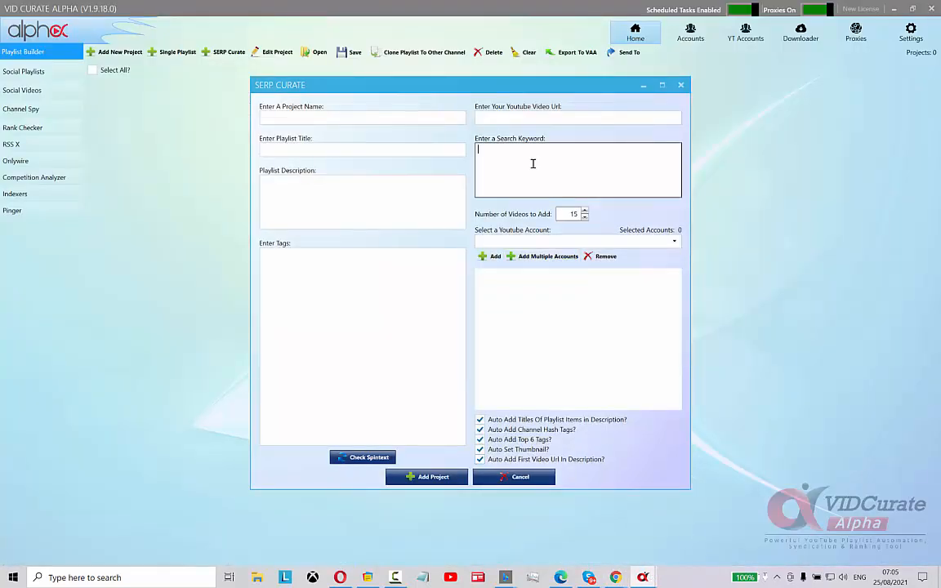
right_click(532, 163)
left_click(574, 206)
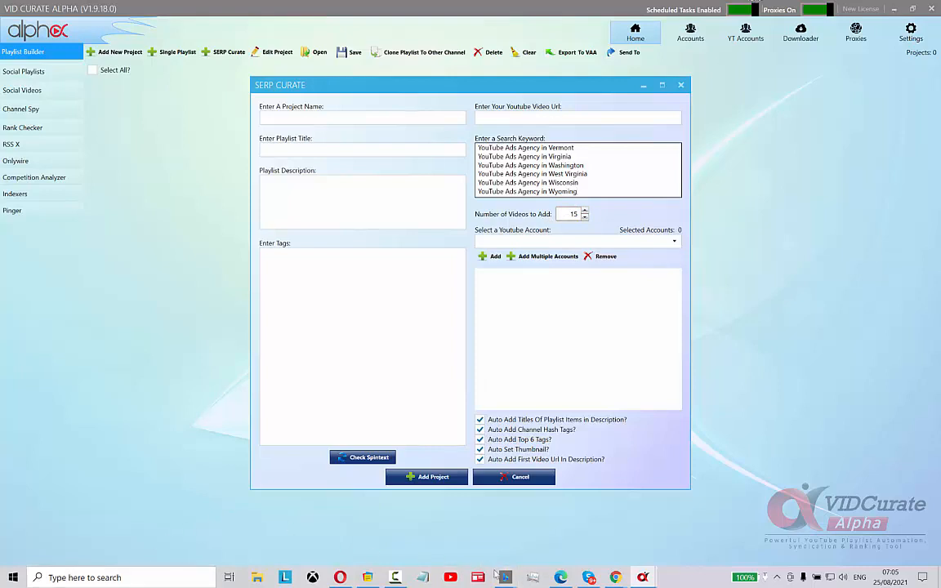
Switch to the Google Docs document and copy the spintax titles block for YouTube Ads Agency states
mouse_move(617, 579)
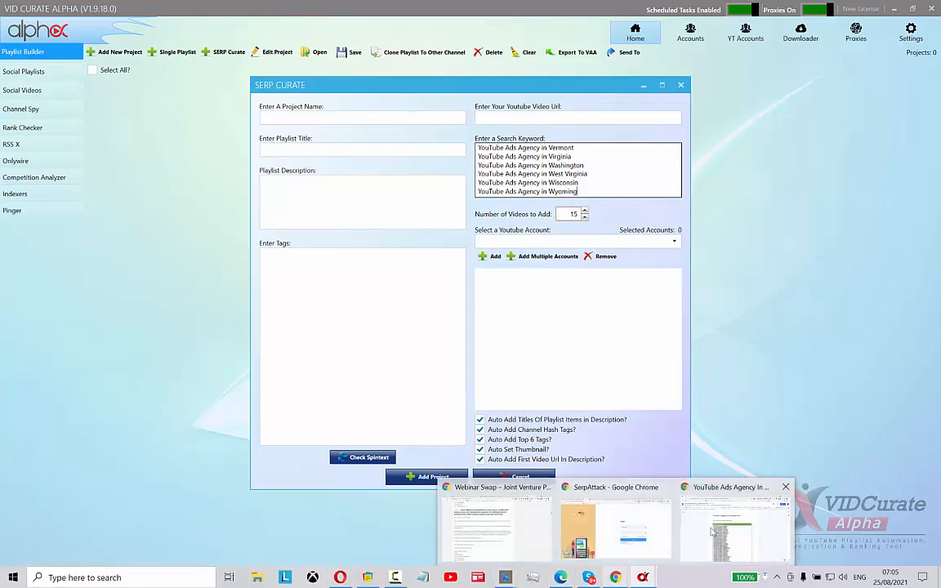
left_click(850, 500)
scroll(475, 341, "down", 8)
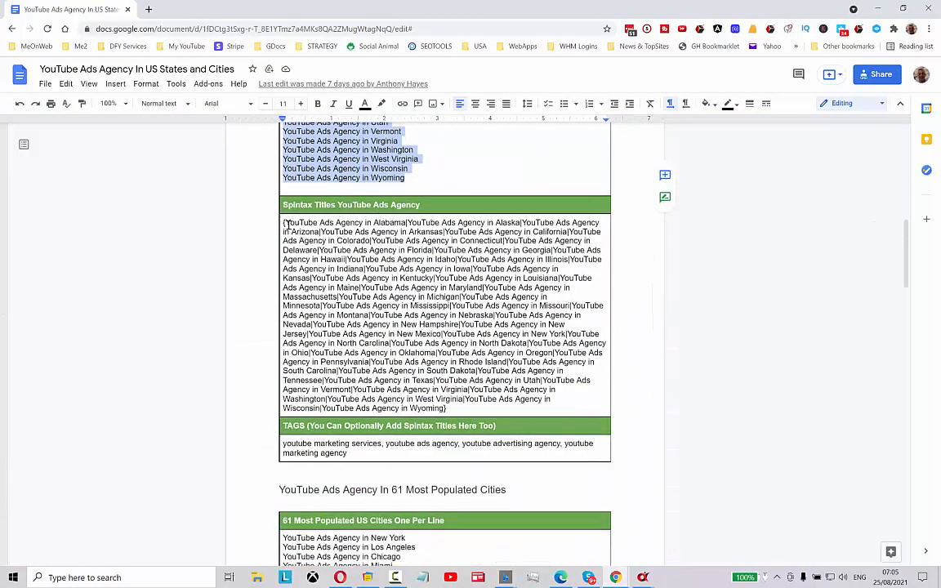
left_click_drag(282, 222, 466, 410)
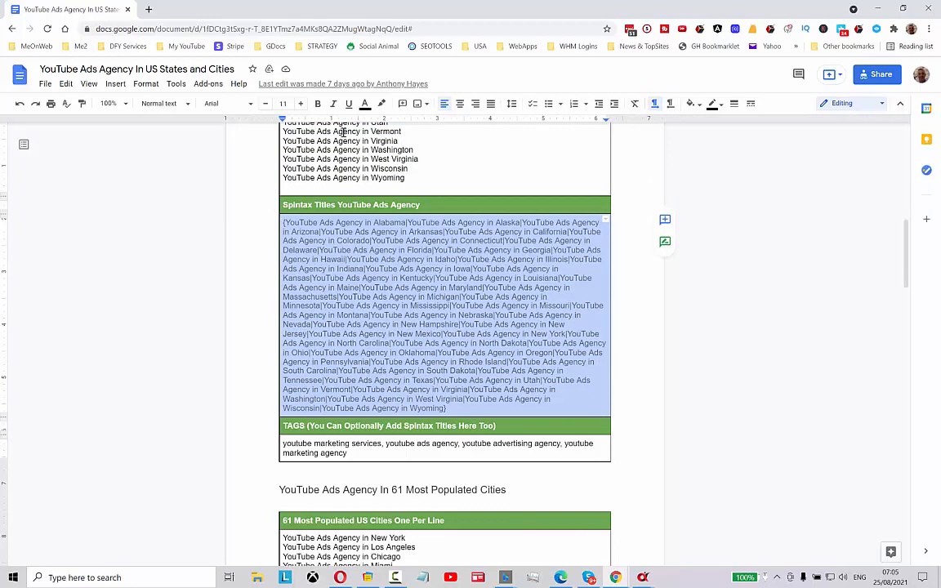
right_click(386, 250)
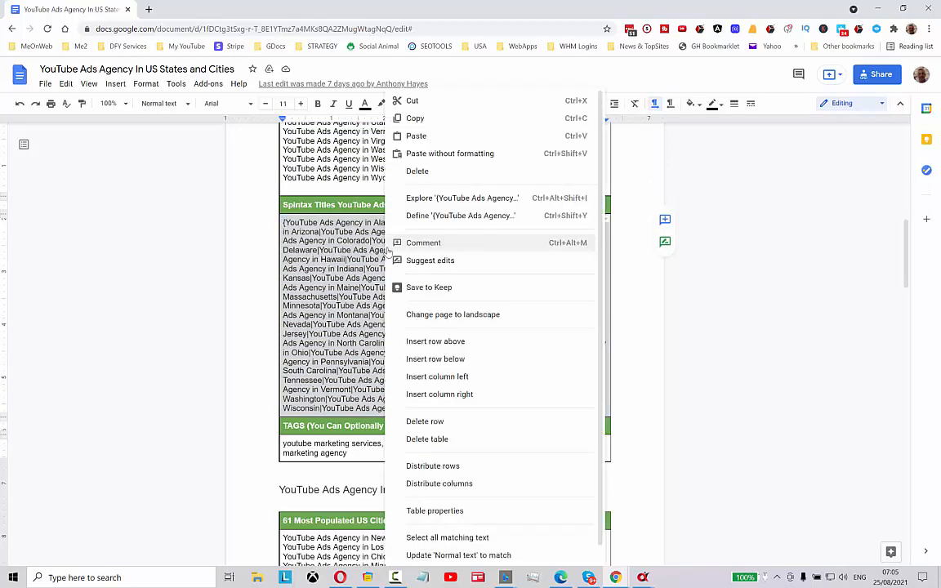
left_click(428, 121)
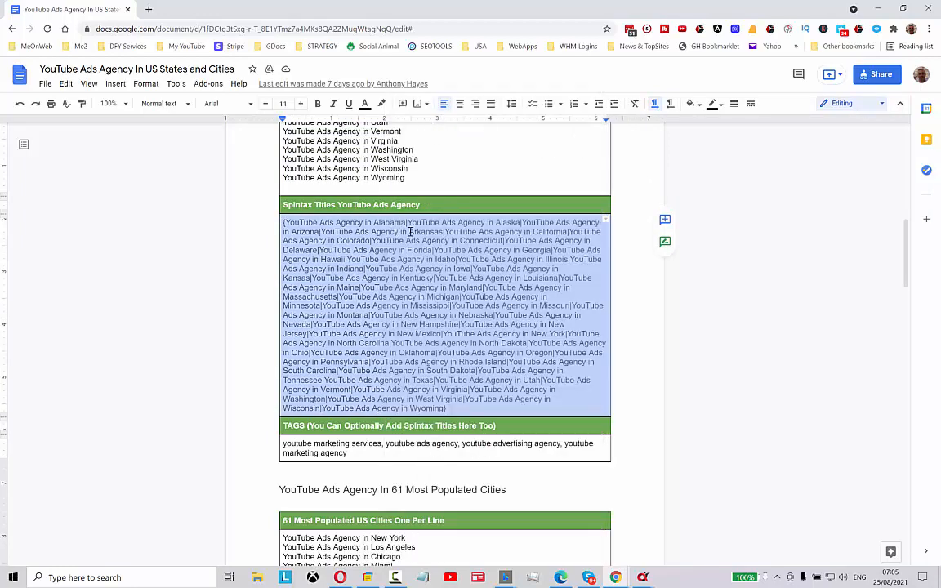
Switch back to SERP Curate and paste the spintax titles into the playlist title field
left_click(643, 578)
left_click(685, 523)
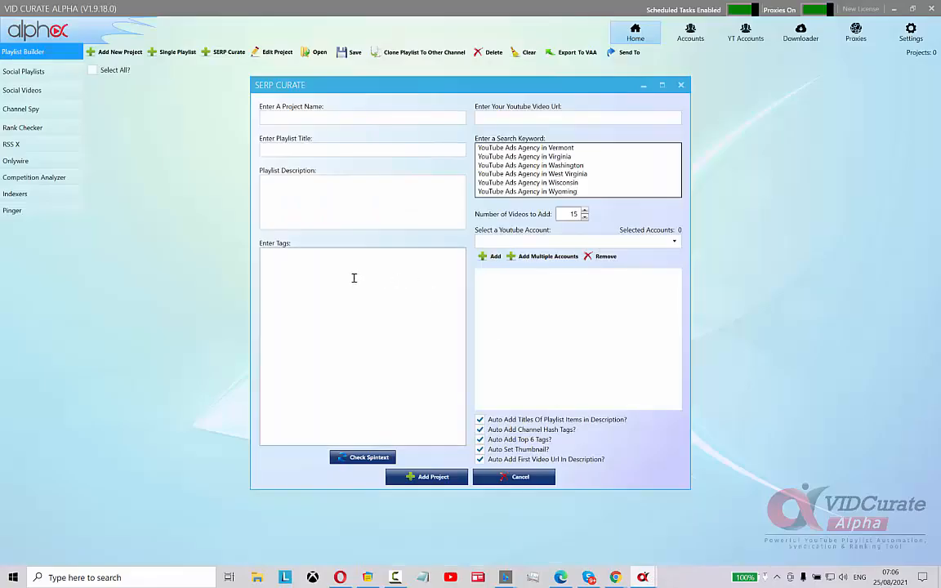
left_click(300, 150)
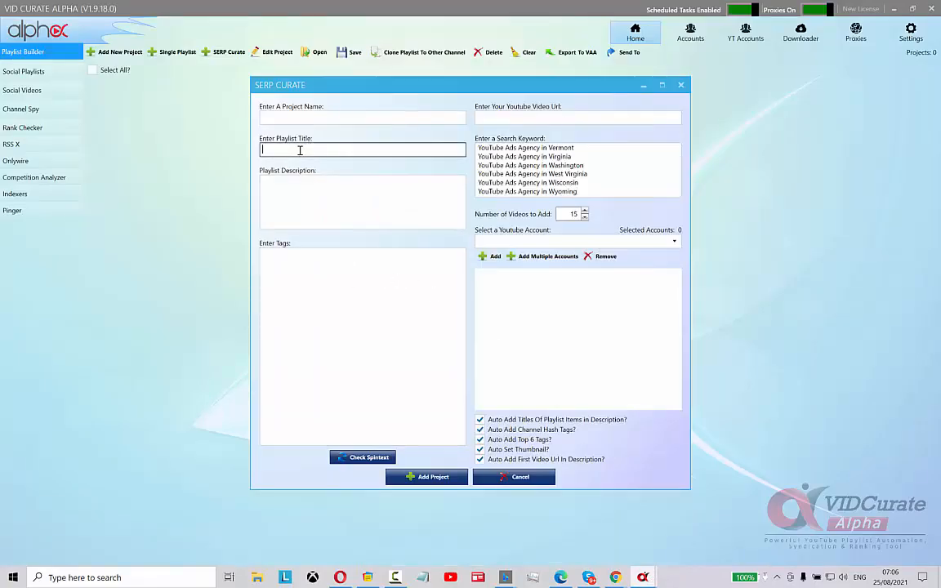
right_click(300, 151)
left_click(336, 194)
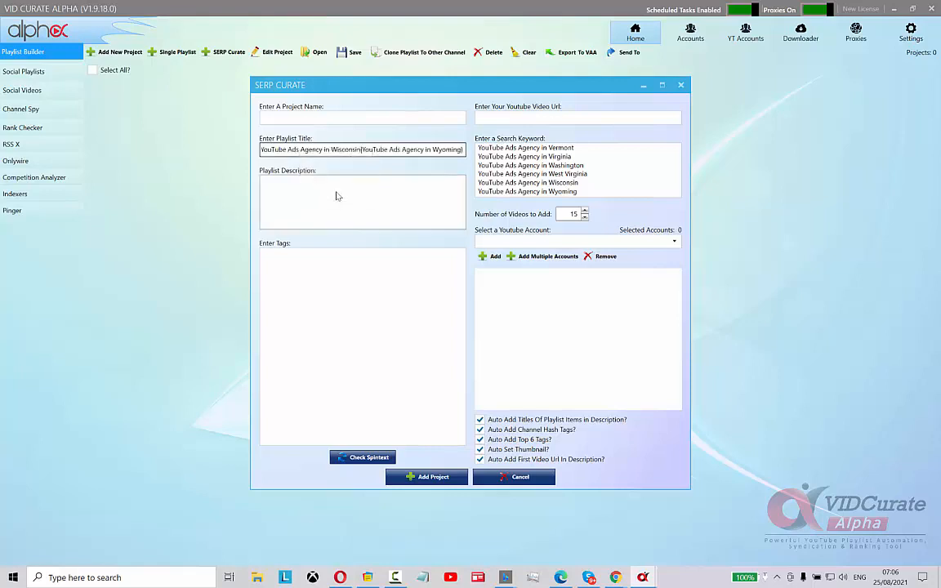
Paste the spintax titles into the tags field and the playlist description field
left_click(326, 263)
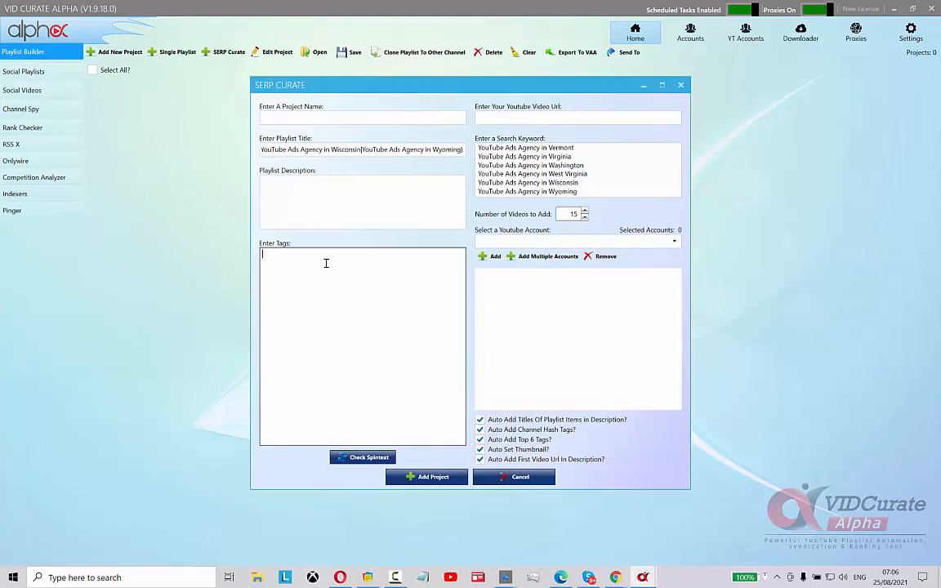
right_click(326, 263)
left_click(367, 307)
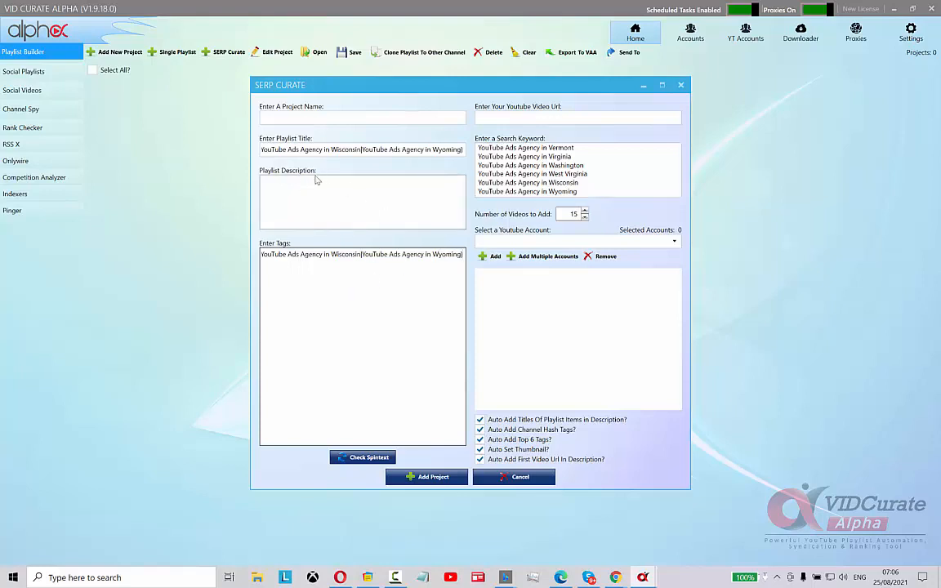
left_click(288, 188)
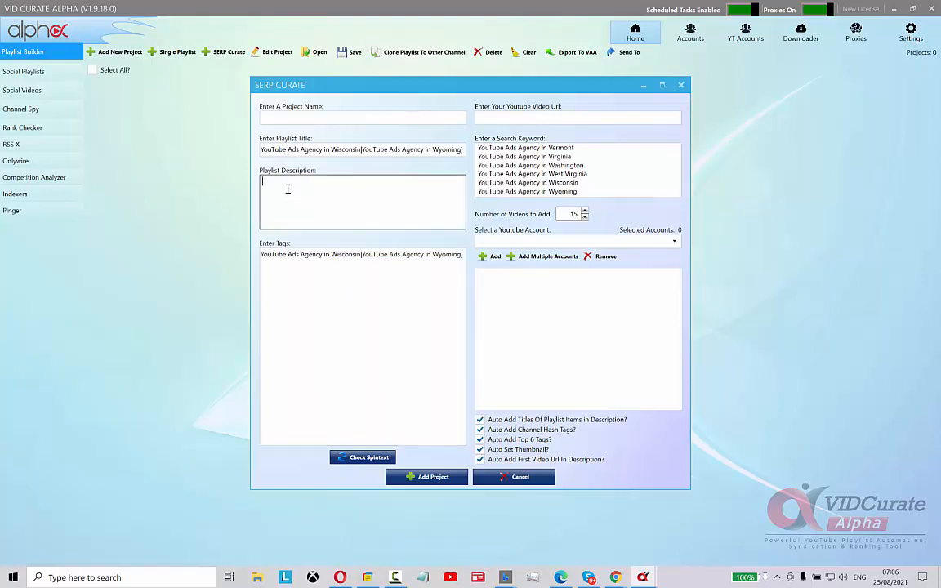
key("ctrl+v")
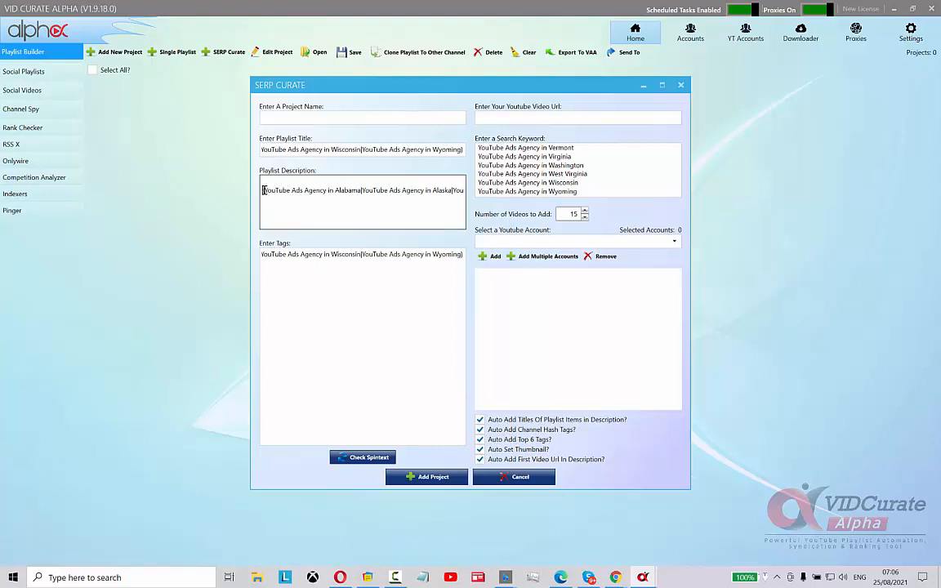
key("BackSpace")
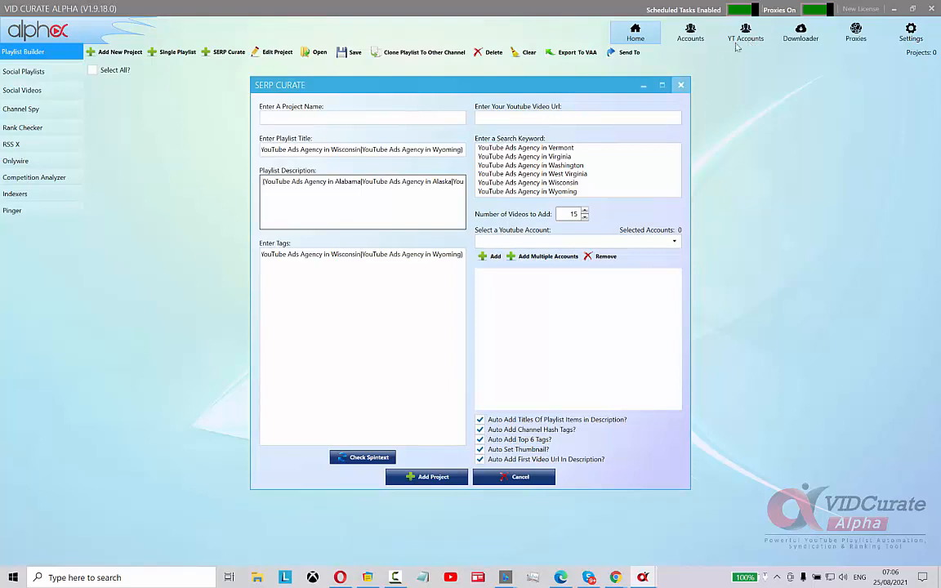
Add multiple YouTube accounts to the project's selected accounts list
left_click(548, 257)
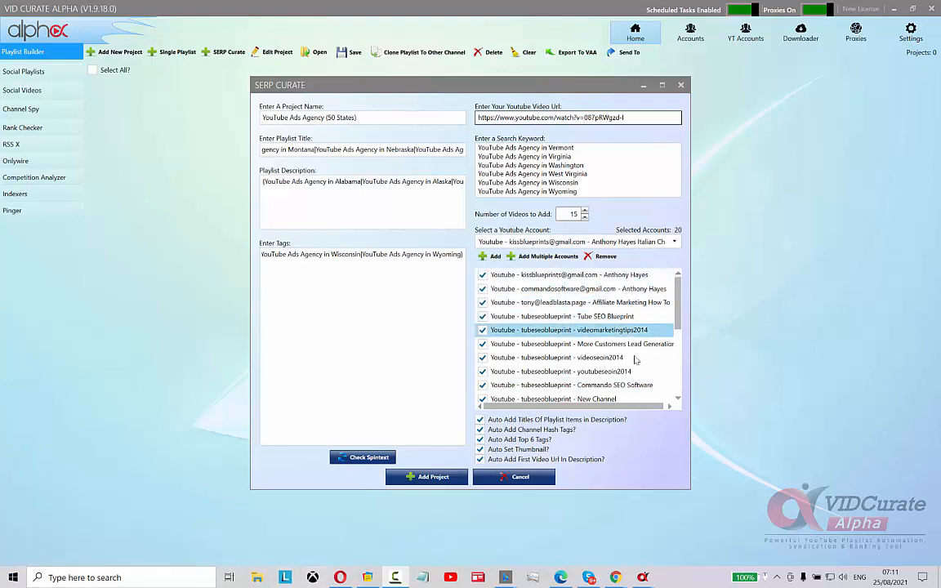
mouse_move(678, 305)
left_mouse_down()
mouse_move(677, 376)
mouse_move(674, 288)
left_mouse_up()
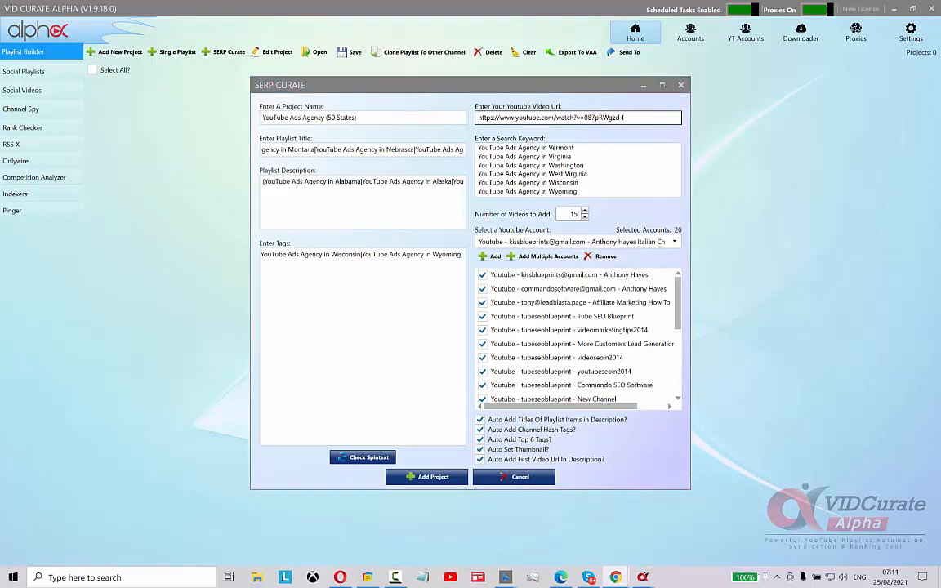
Open the project's YouTube video in the browser and play it briefly
left_click_drag(940, 269, 442, 77)
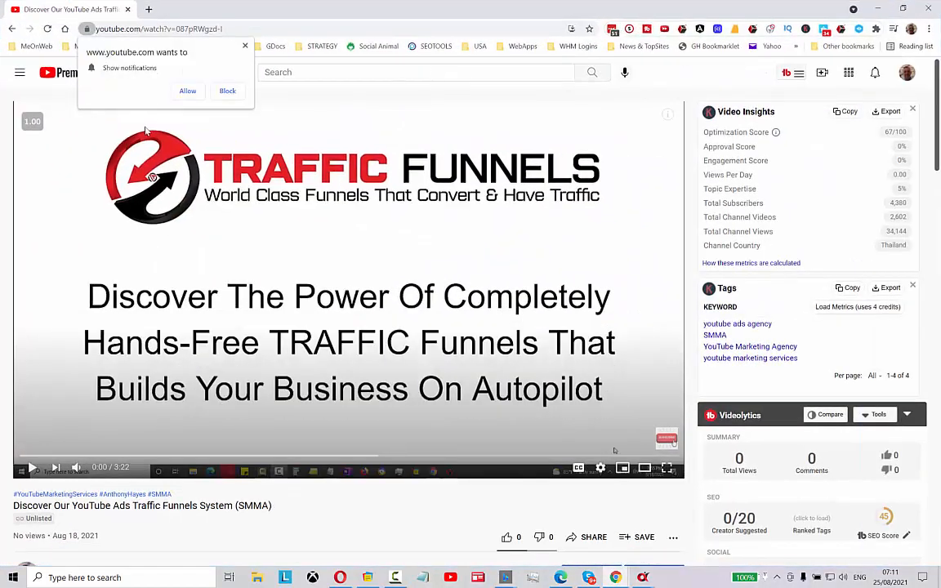
left_click(32, 470)
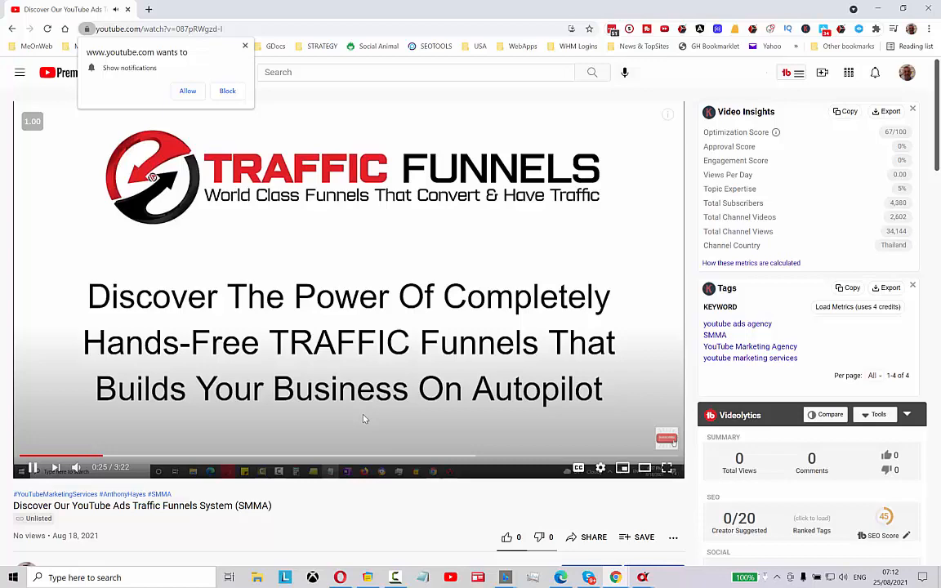
left_click(33, 467)
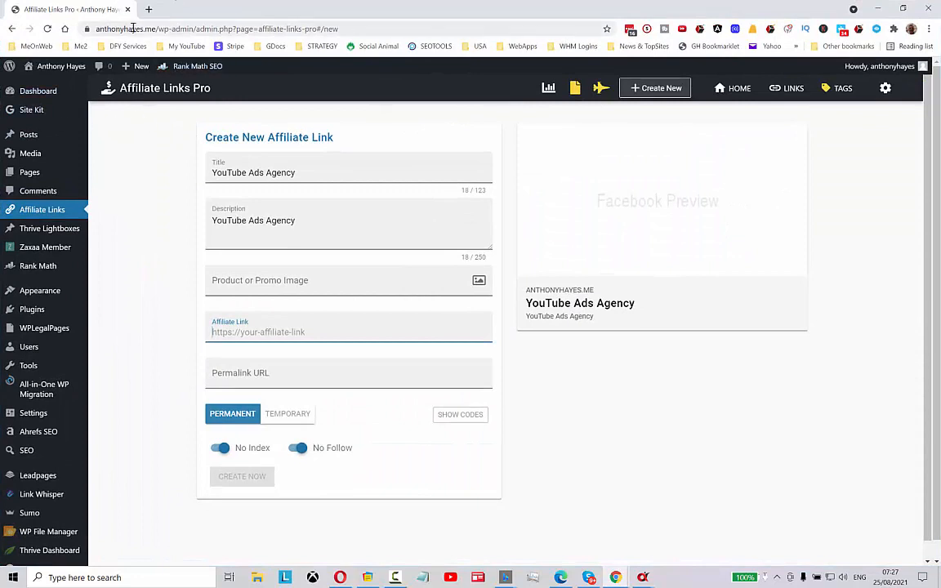
mouse_move(109, 88)
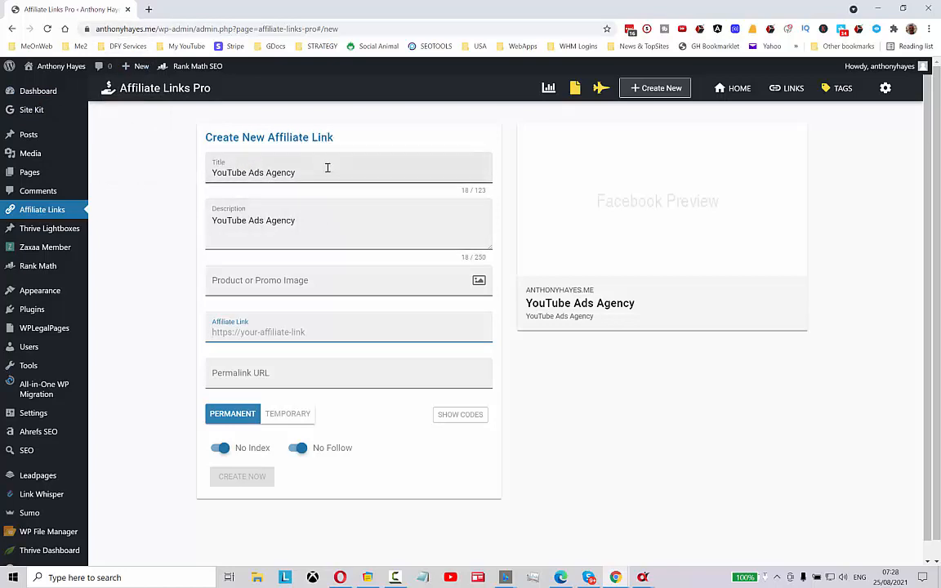
right_click(235, 331)
left_click(272, 416)
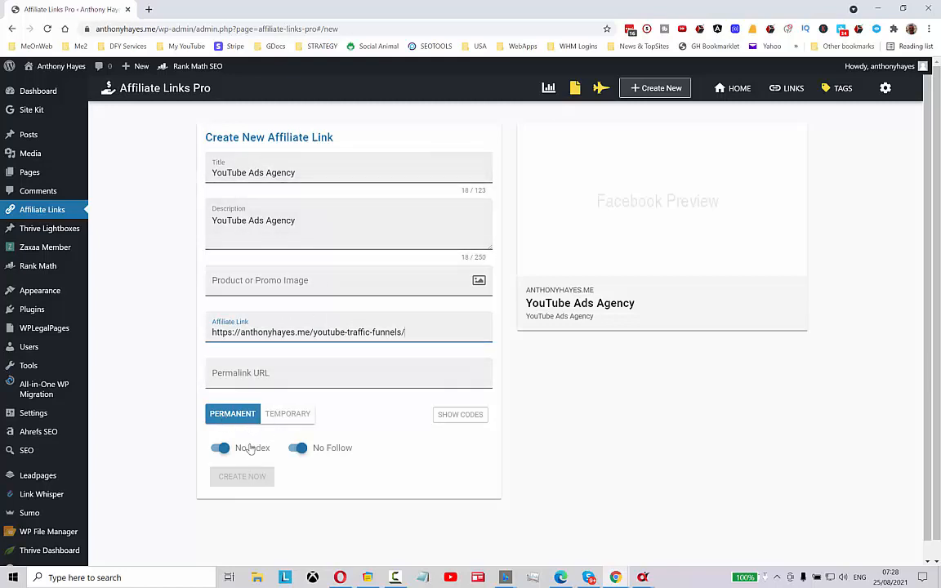
left_click(311, 375)
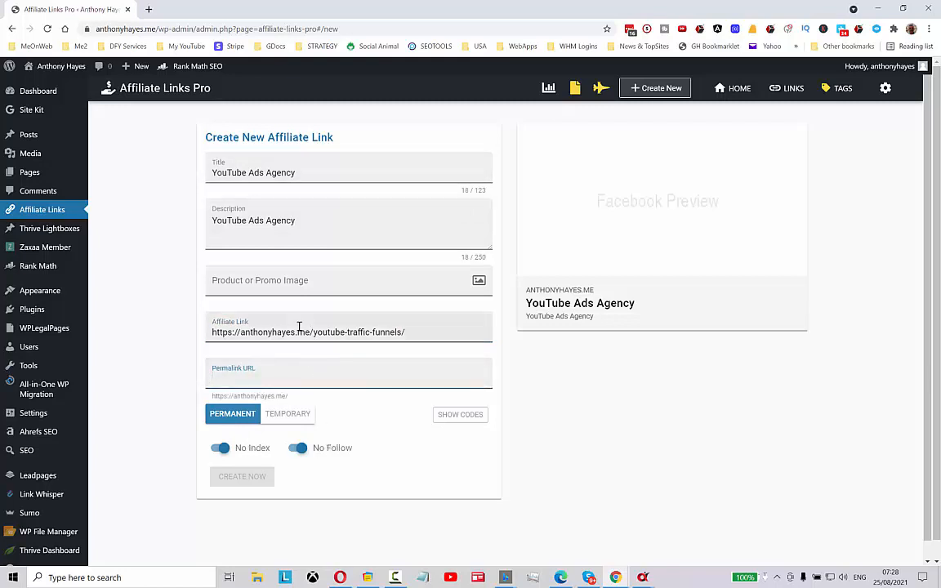
Fill the permalink field with 'YouTube Ads Agency' and refill the description with the copied title
left_click_drag(306, 220, 241, 379)
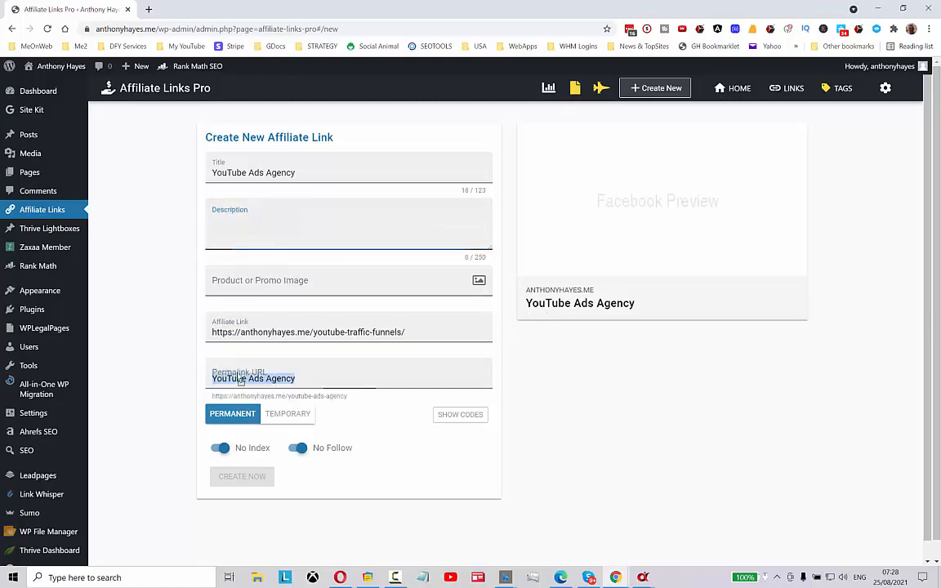
left_click_drag(308, 171, 211, 168)
right_click(239, 173)
left_click(266, 212)
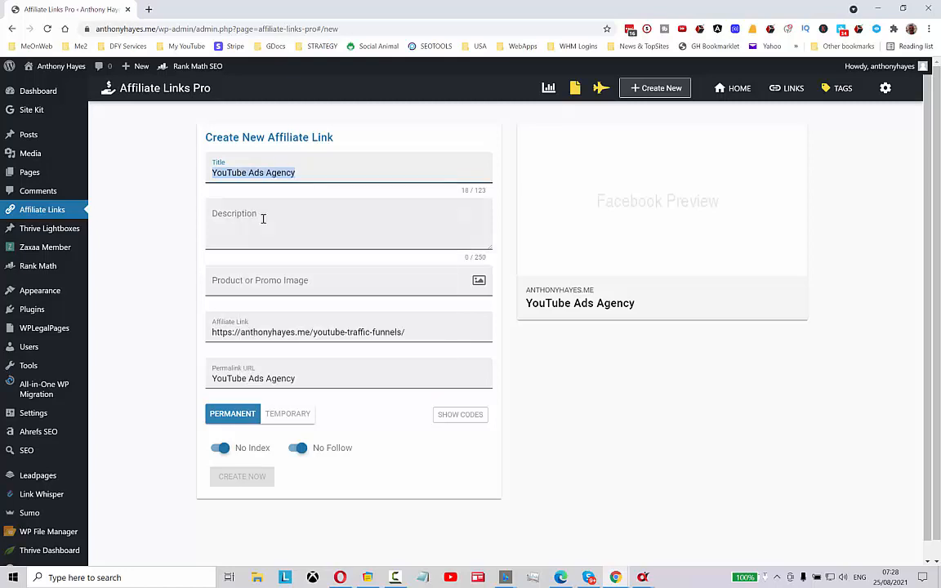
left_click(258, 220)
right_click(262, 226)
left_click(307, 308)
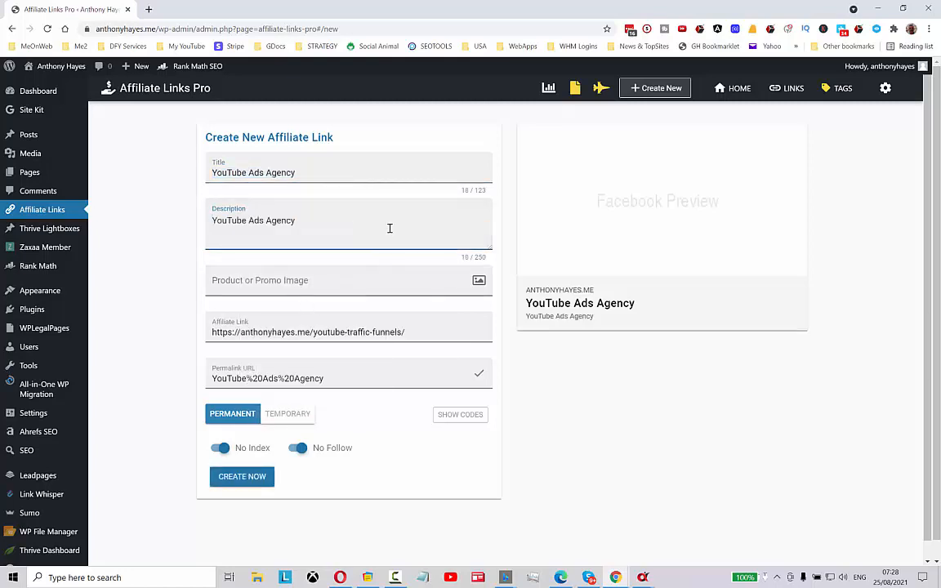
Set the permalink to youtube-ads-agency and create the affiliate link
left_click(260, 381)
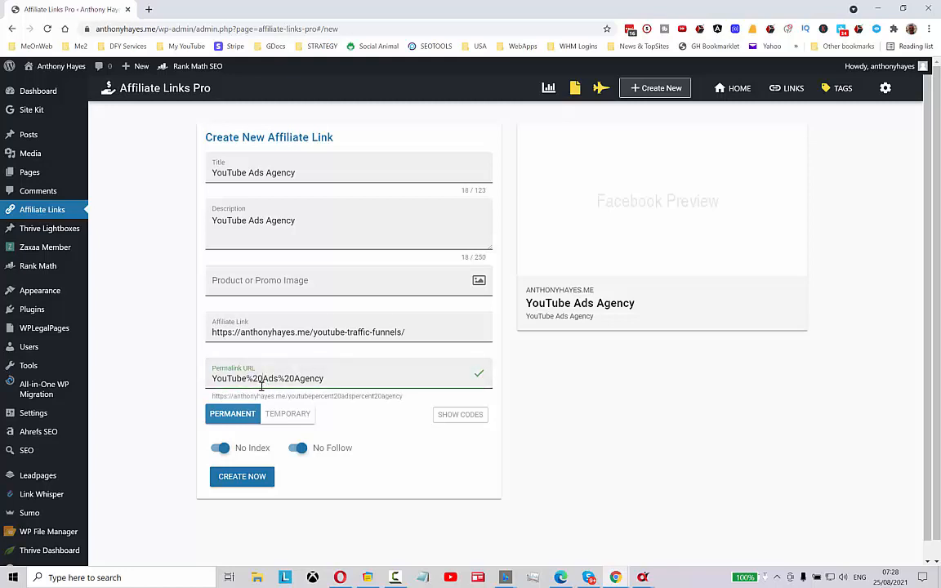
key("BackSpace")
key("BackSpace")
key("BackSpace")
type("-adspercent20a")
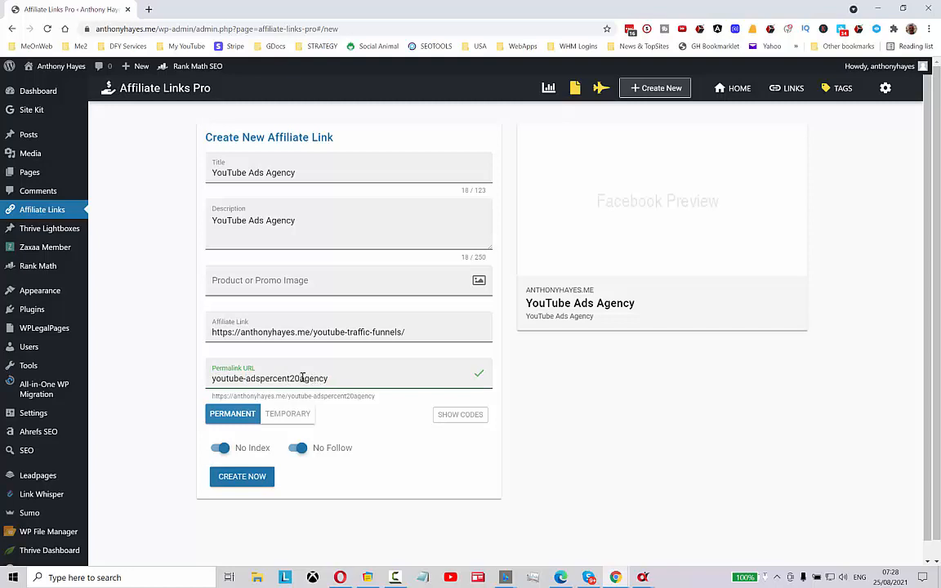
left_click(302, 378)
key("BackSpace")
key("BackSpace")
key("BackSpace")
key("BackSpace")
key("BackSpace")
key("BackSpace")
key("BackSpace")
key("BackSpace")
key("BackSpace")
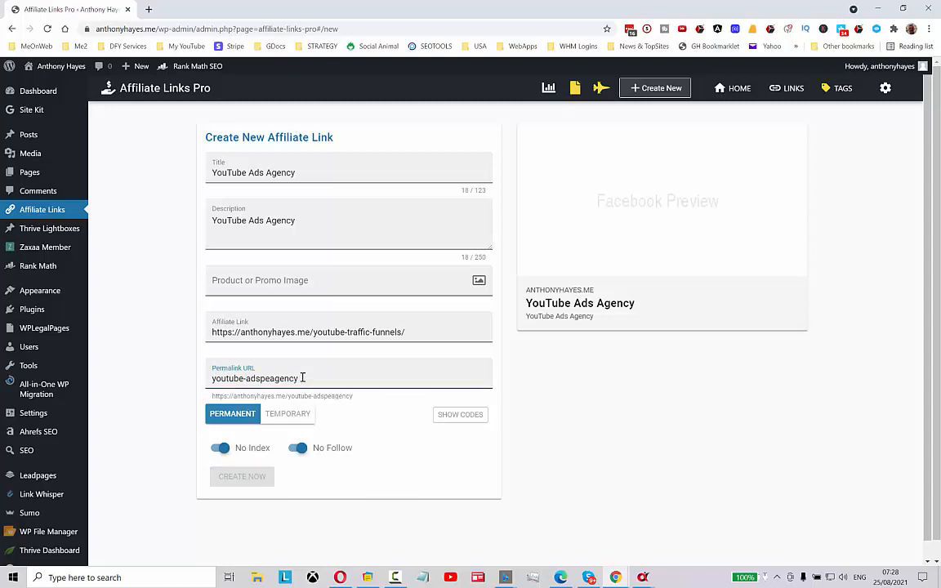
type("-")
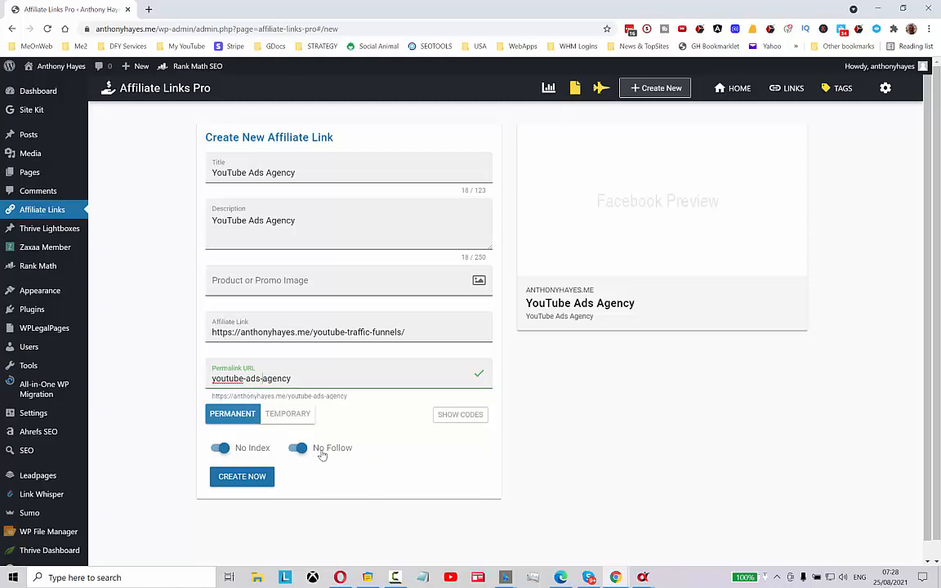
left_click(247, 481)
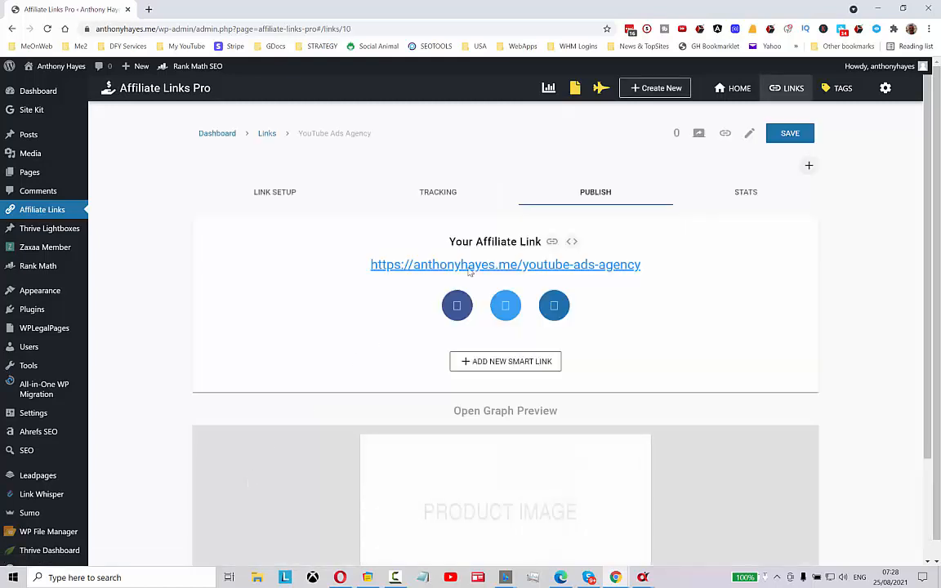
Copy the new affiliate link and open it in a new browser tab
left_click(551, 243)
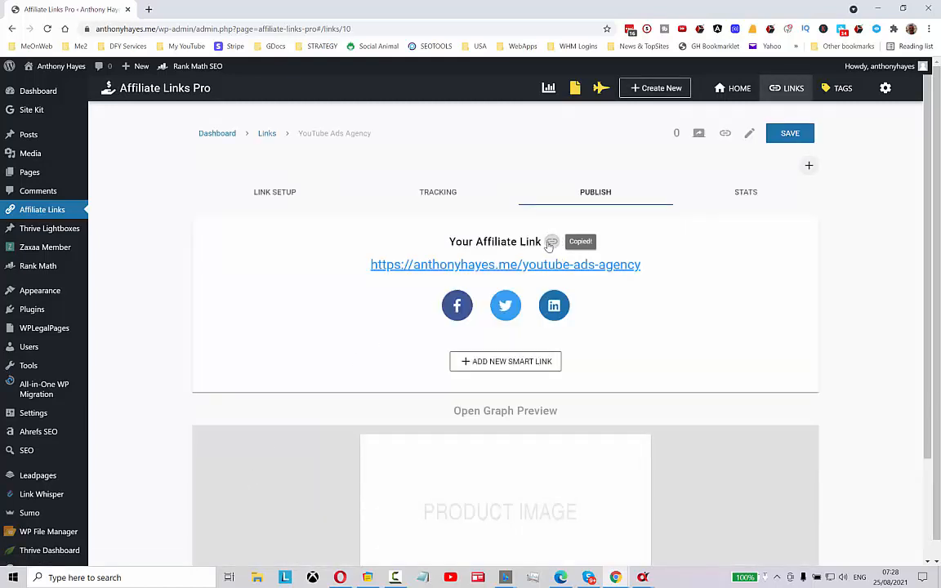
left_click(148, 9)
right_click(158, 26)
left_click(222, 112)
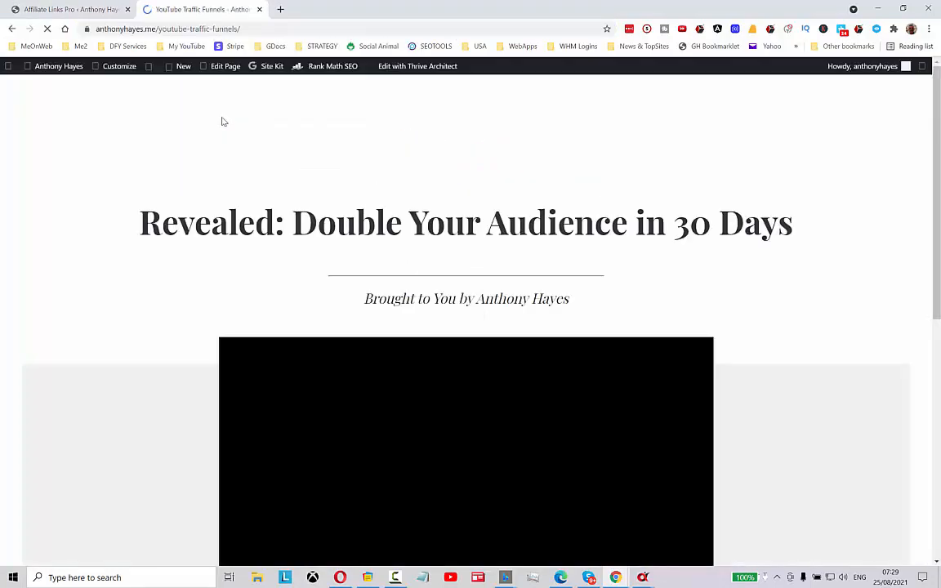
Scroll through the YouTube Traffic Funnels landing page to review its content
scroll(799, 356, "down", 5)
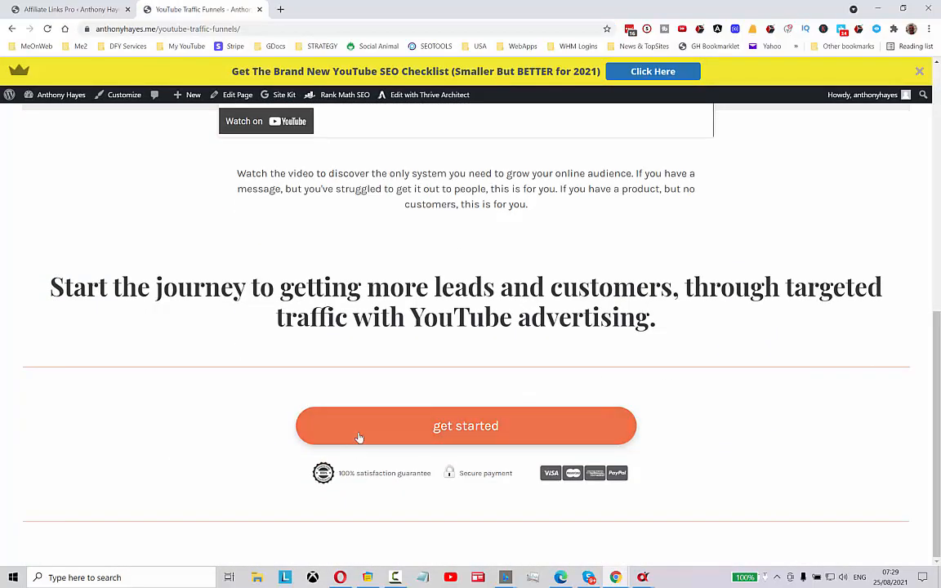
scroll(686, 437, "up", 5)
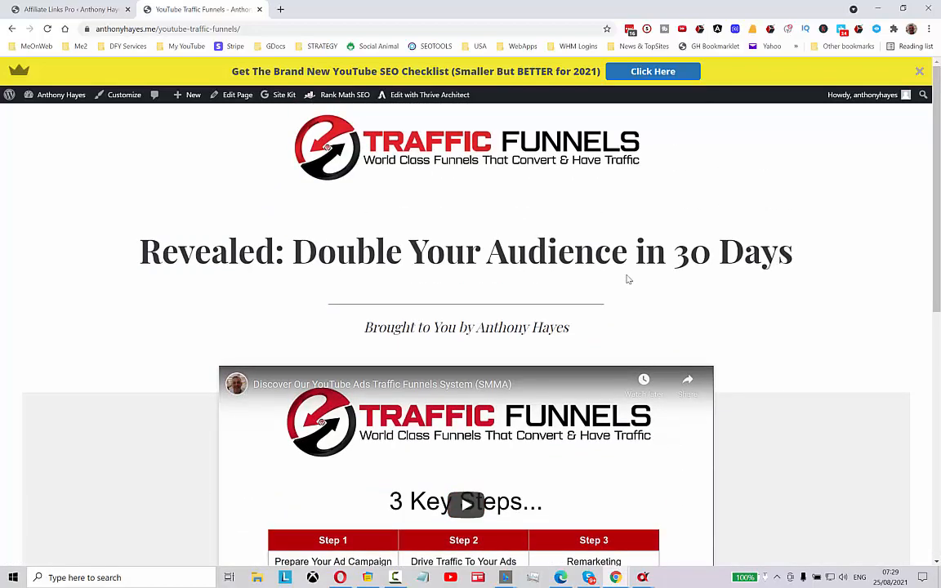
scroll(735, 404, "down", 2)
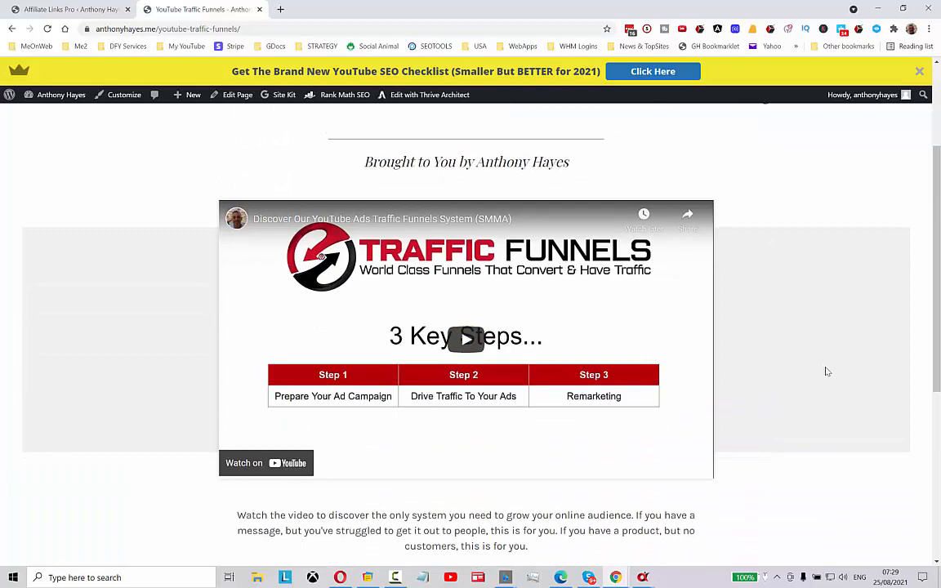
scroll(826, 371, "down", 3)
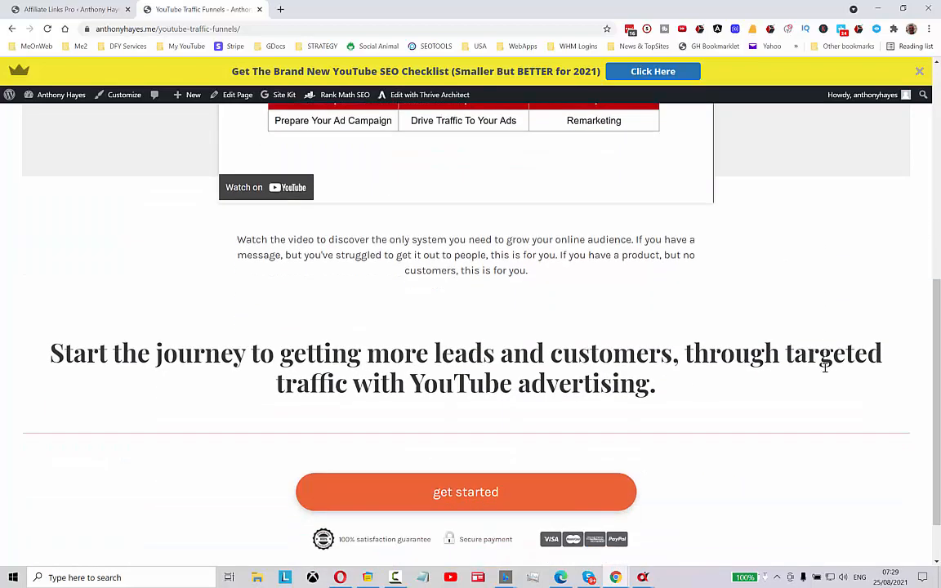
scroll(823, 371, "up", 4)
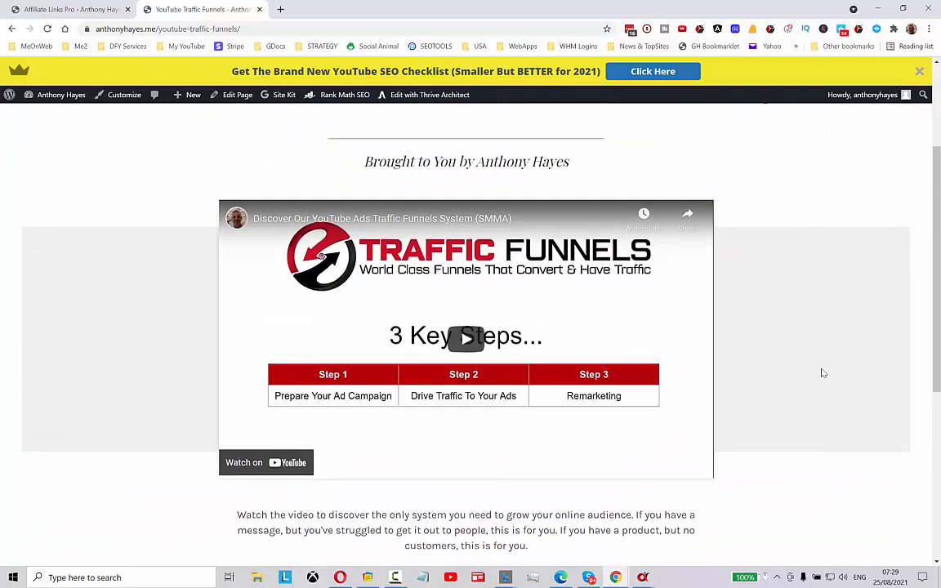
Replace the traffic funnels URL in the playlist description with the youtube-ads-agency affiliate link and add the project
scroll(823, 373, "down", 4)
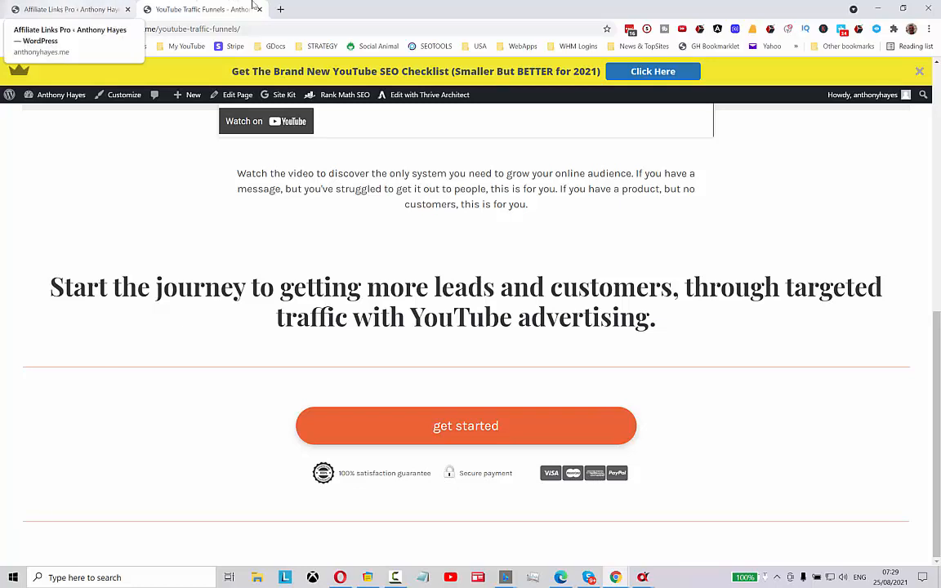
left_click(877, 9)
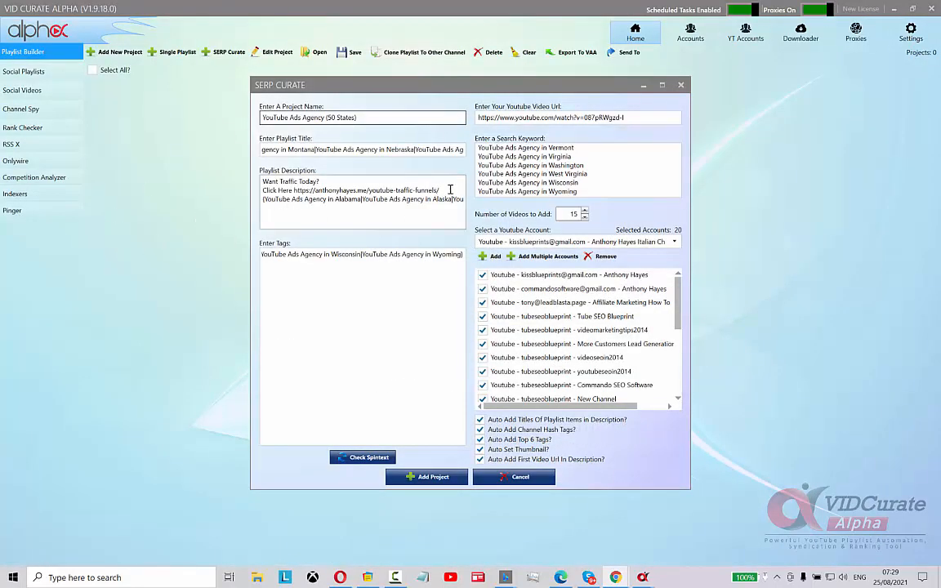
left_click_drag(446, 189, 295, 191)
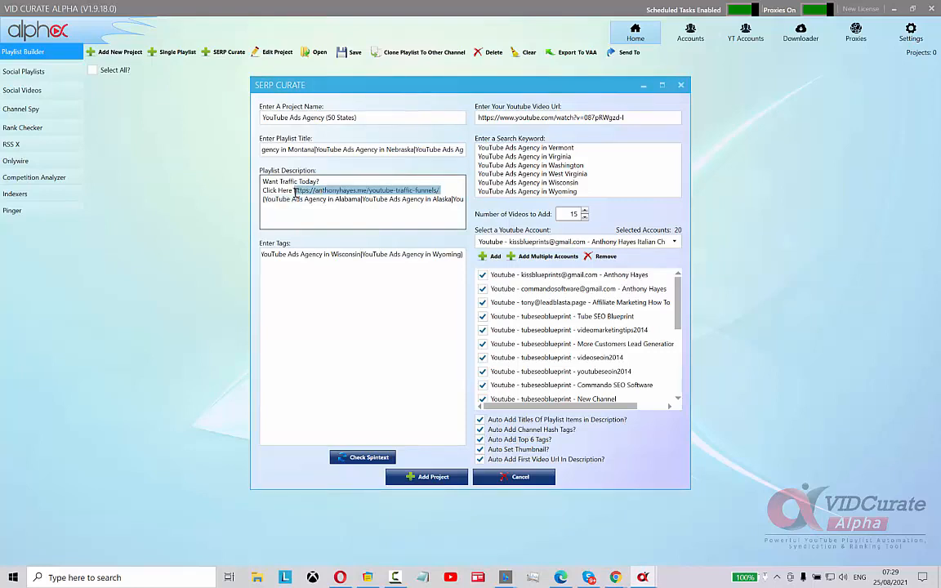
right_click(299, 190)
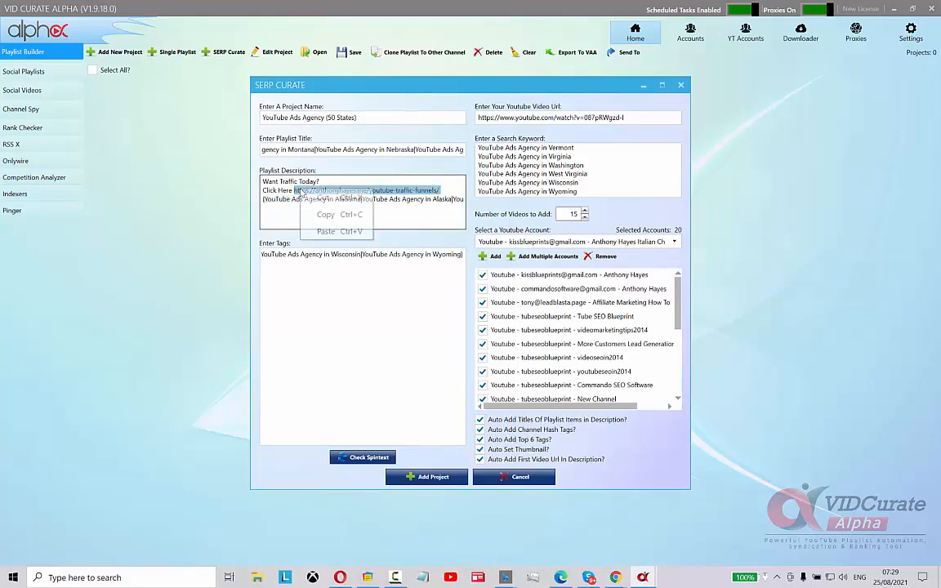
left_click(326, 232)
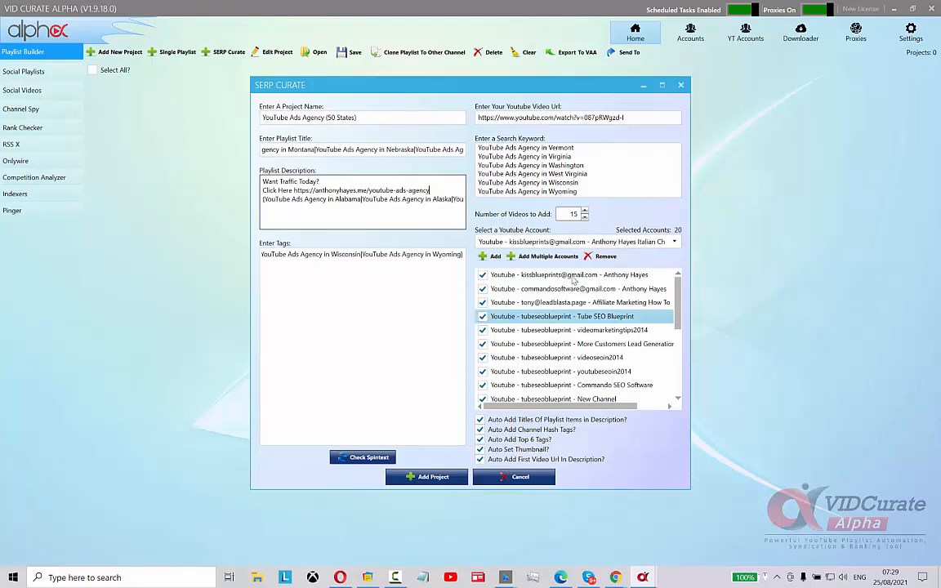
left_click(429, 478)
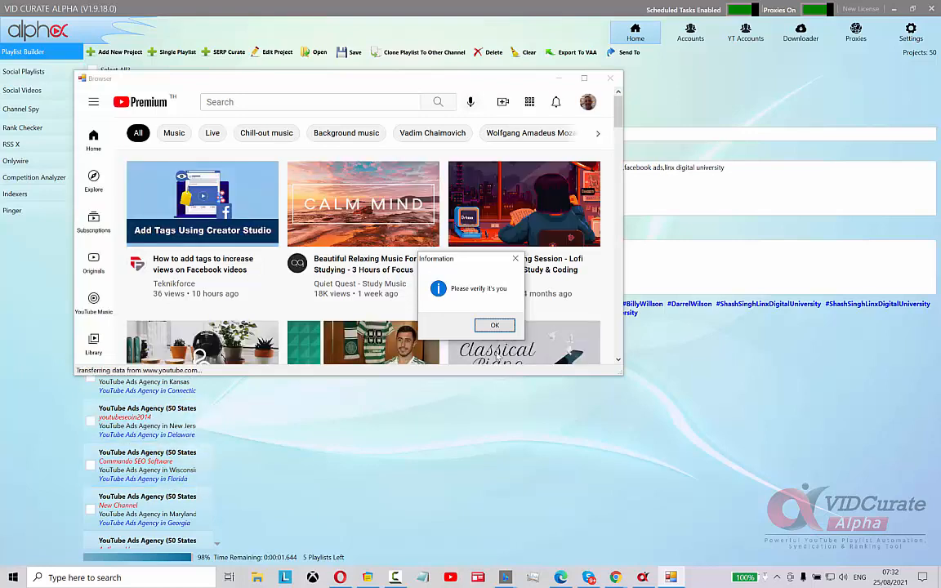
left_click(495, 325)
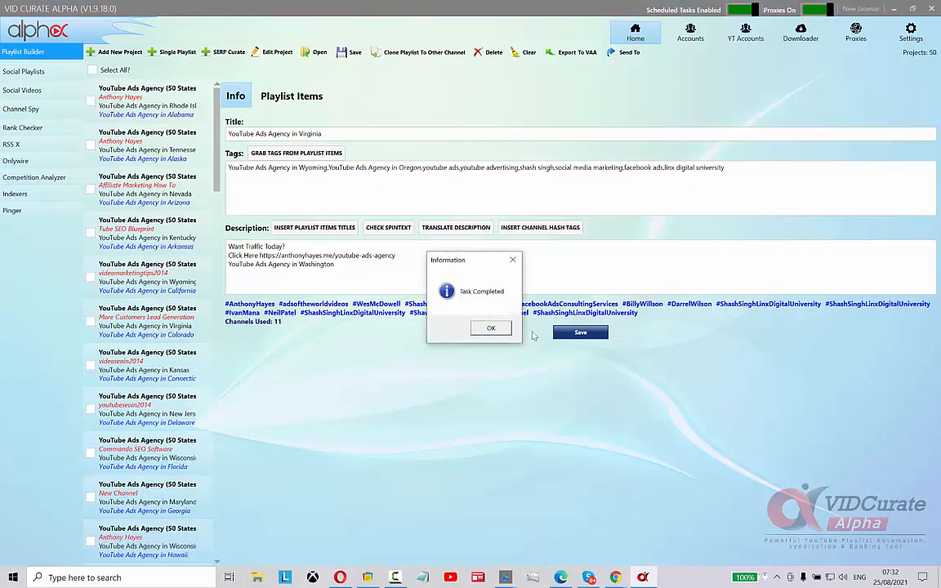
left_click(487, 330)
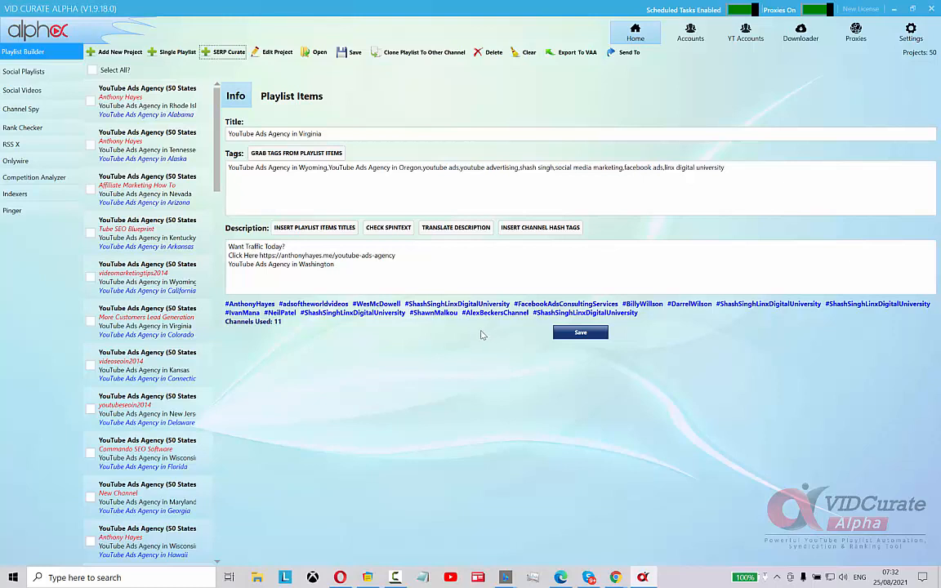
Browse the generated state playlist projects, checking their info and playlist items
left_click(152, 116)
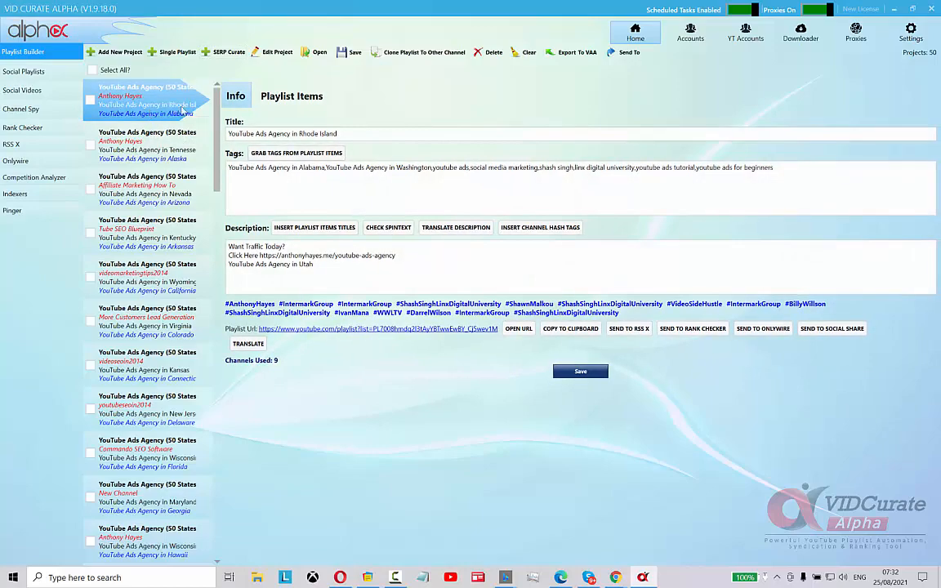
left_click(283, 99)
left_click(152, 144)
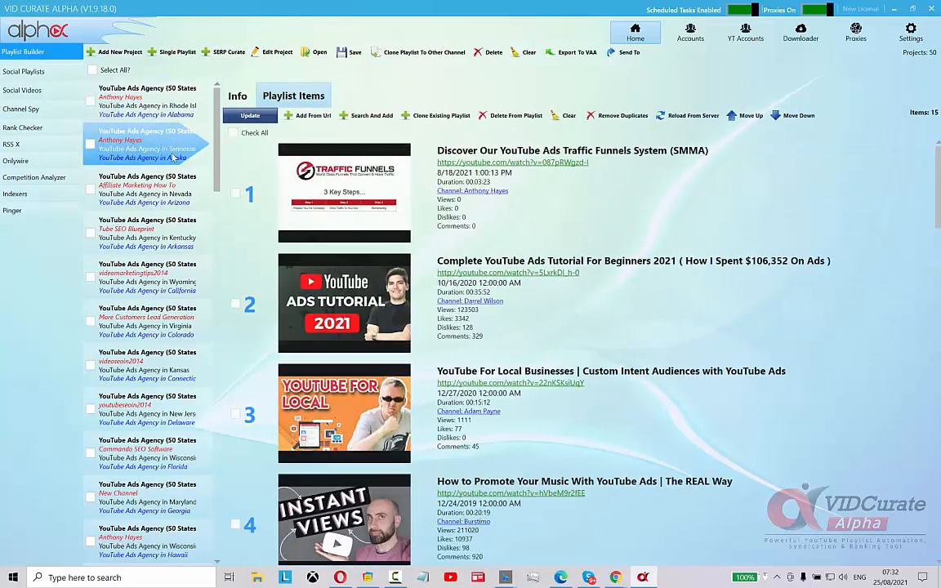
left_click(163, 190)
left_click(159, 233)
left_click(156, 276)
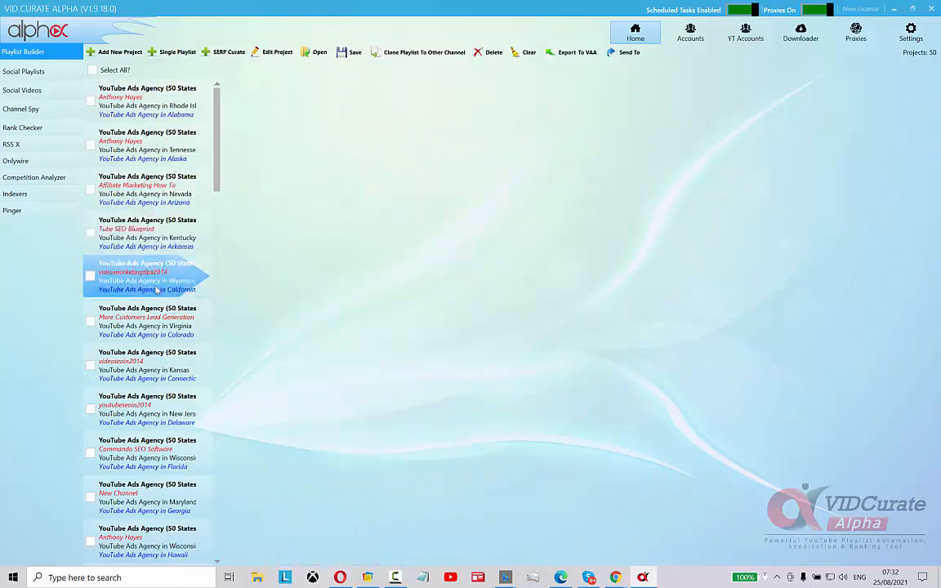
left_click(152, 320)
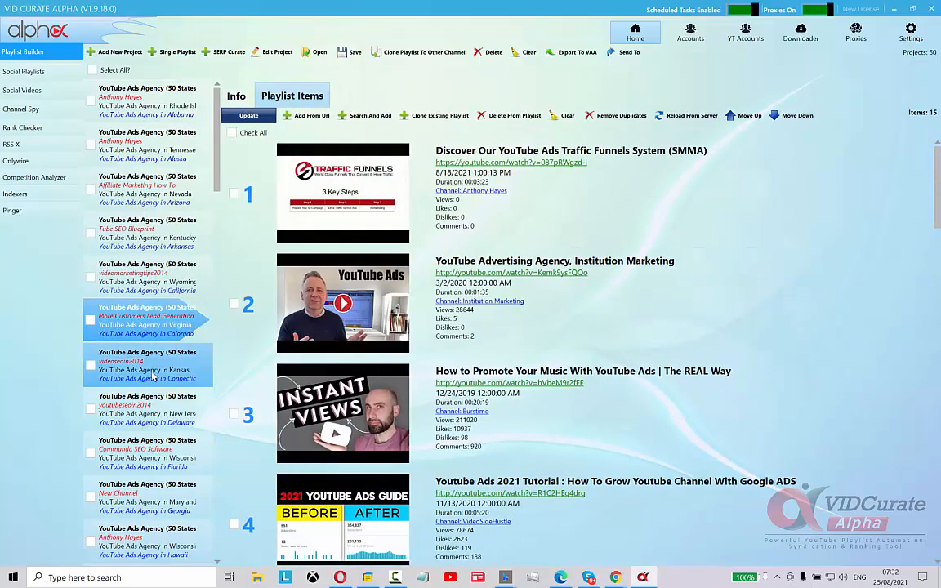
left_click(151, 365)
left_click(154, 411)
left_click(155, 455)
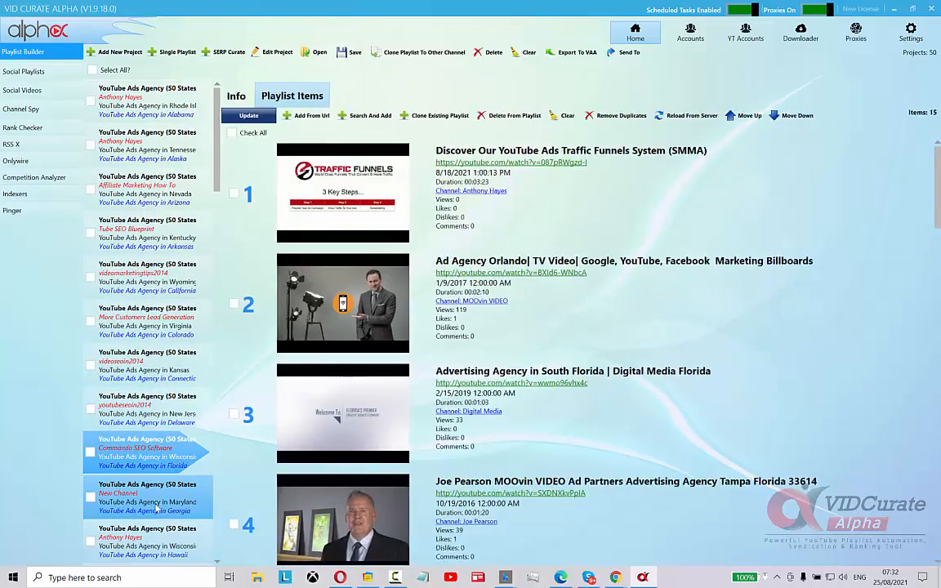
left_click(158, 500)
left_click(161, 546)
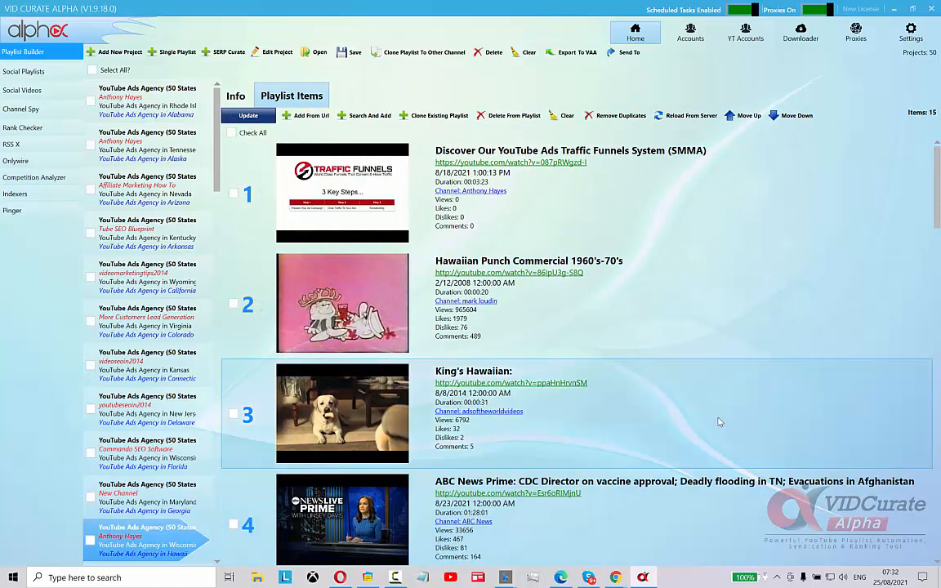
left_click(235, 96)
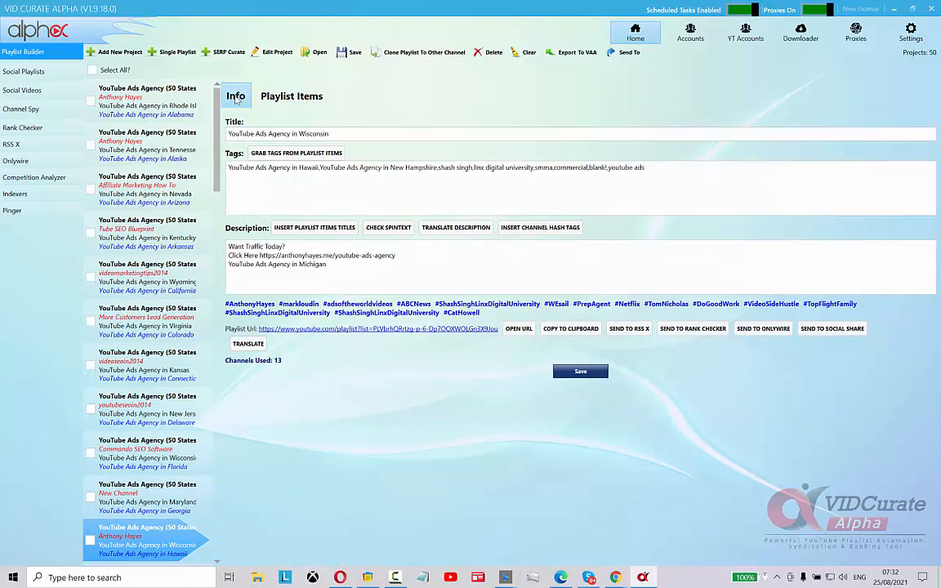
left_click(145, 91)
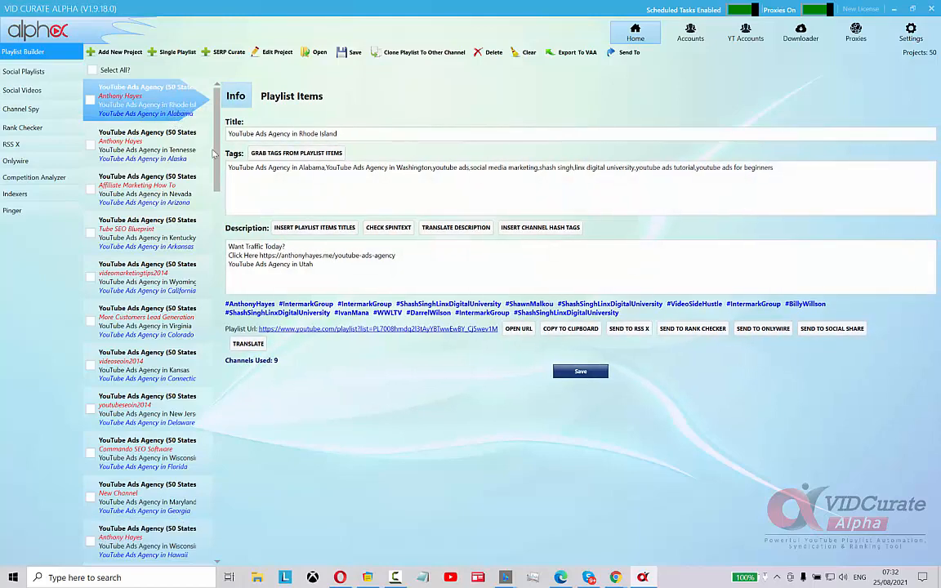
Open the Rhode Island playlist on YouTube and review its description and videos
scroll(412, 272, "down", 2)
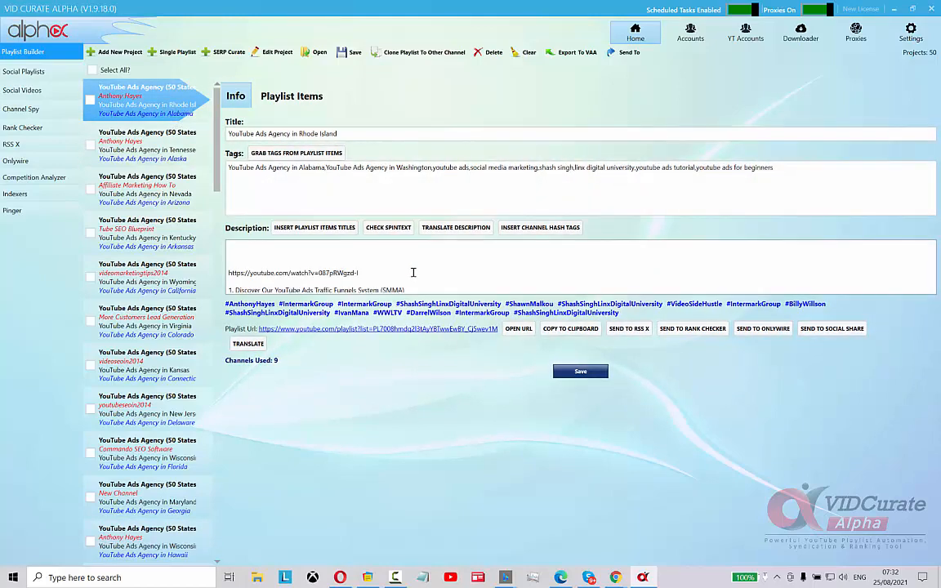
scroll(413, 272, "down", 1)
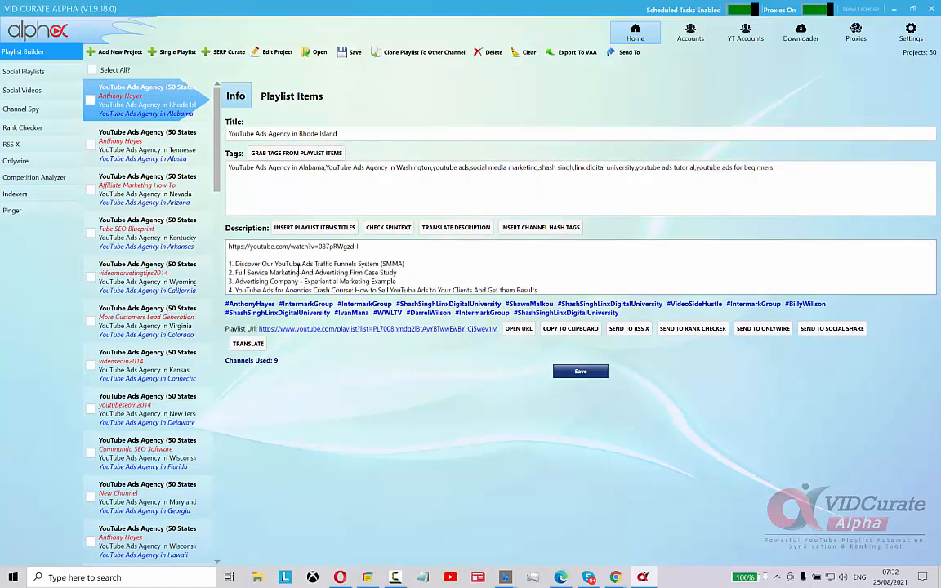
scroll(349, 267, "down", 4)
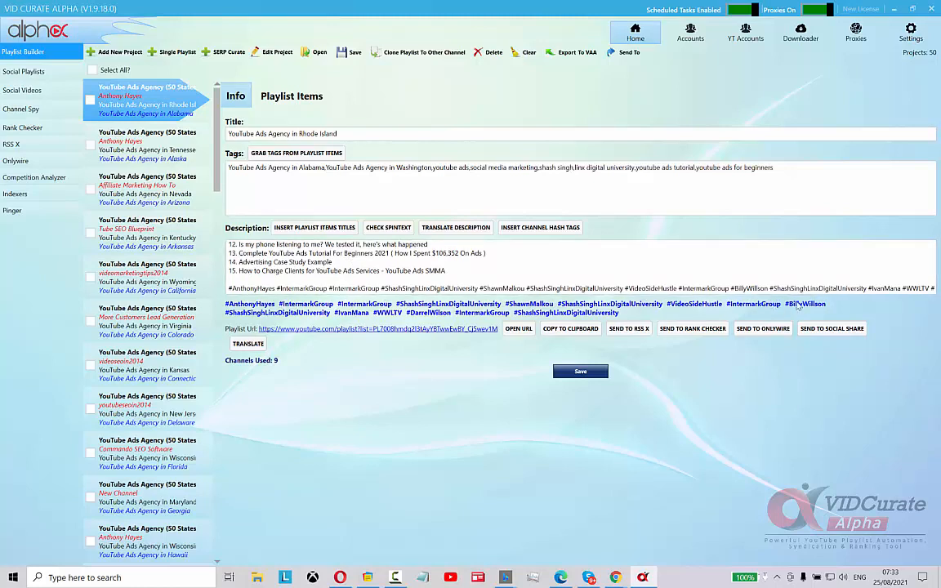
left_click(397, 330)
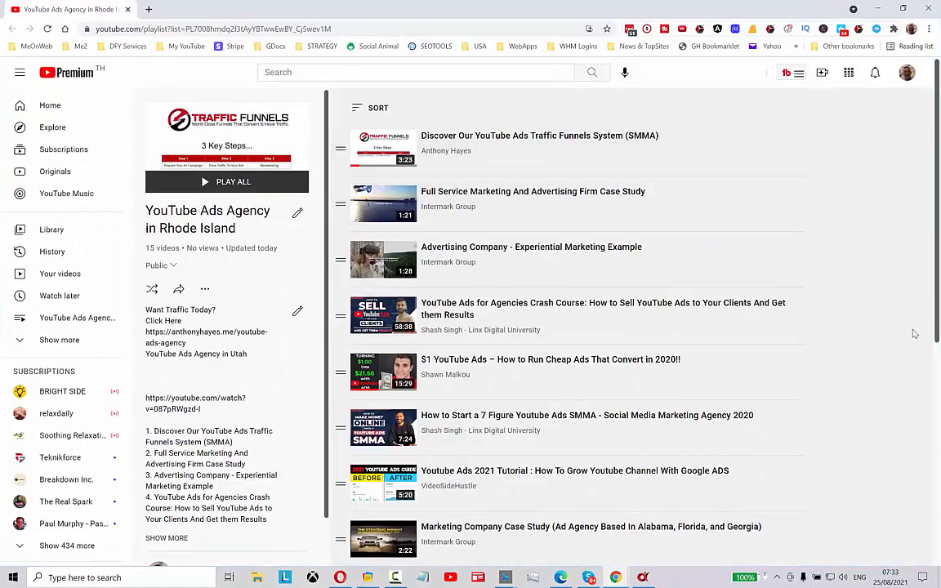
scroll(895, 374, "down", 8)
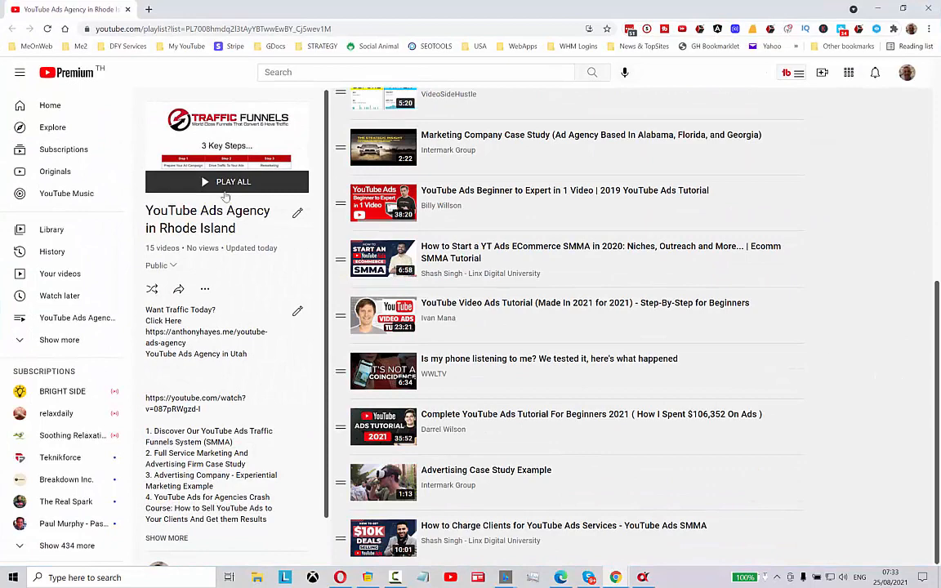
left_click(875, 11)
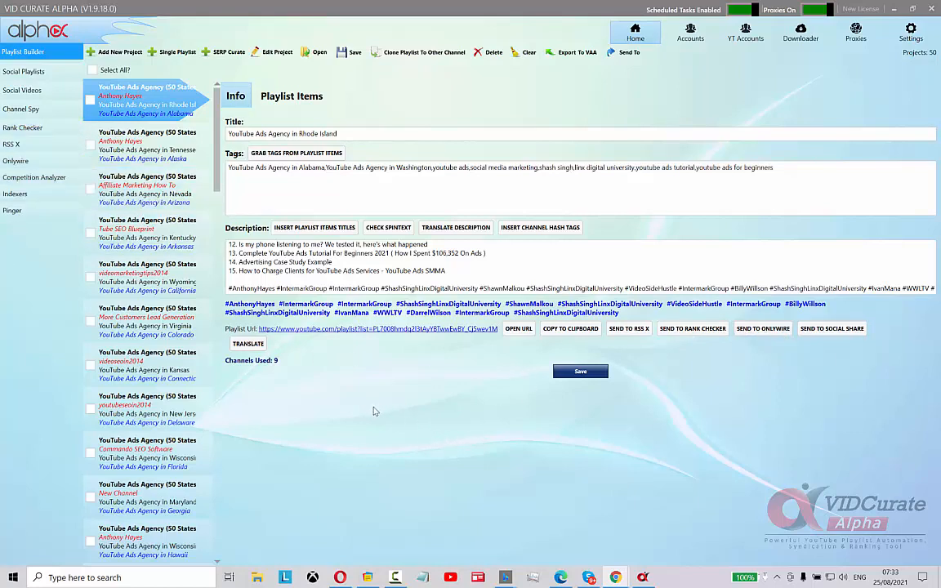
Select all playlist projects in the Playlist Builder
left_click(250, 346)
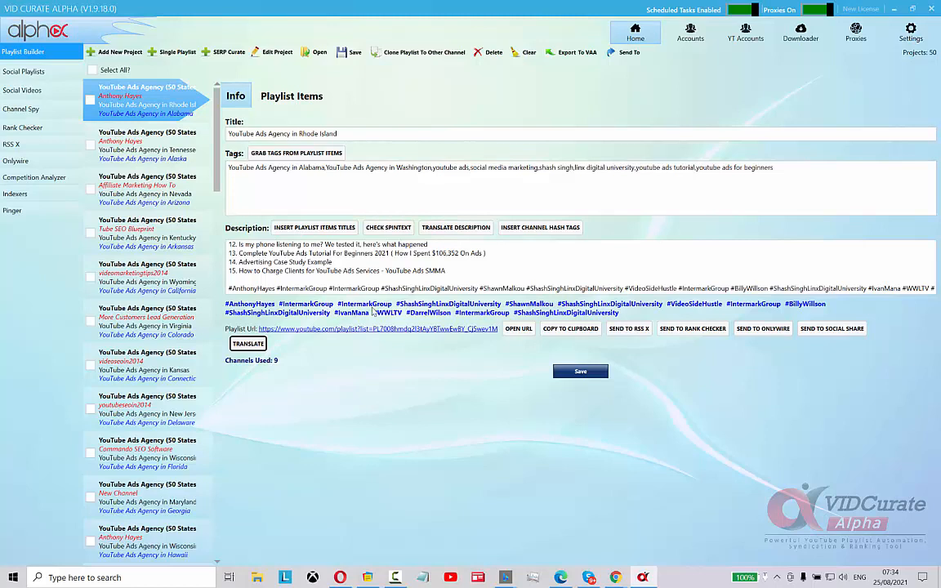
left_click(93, 71)
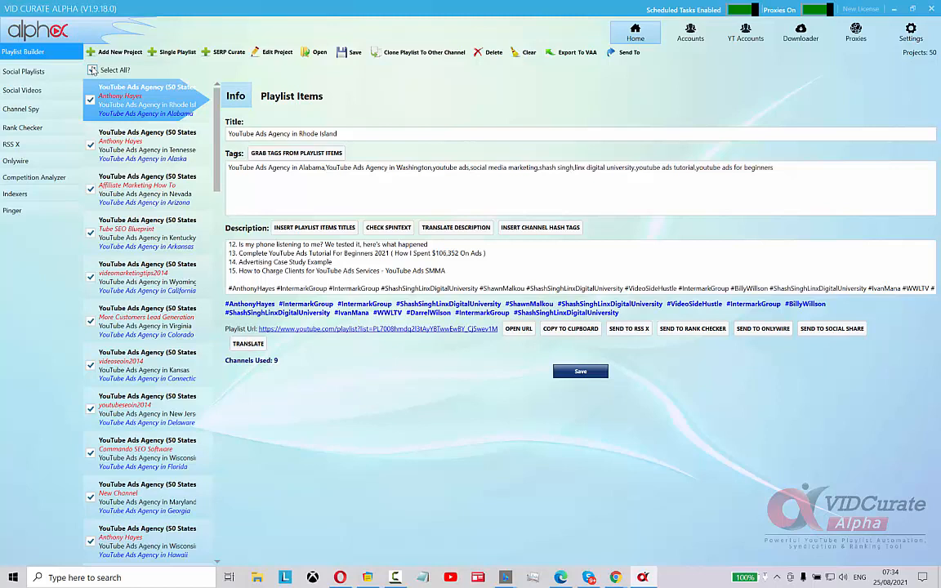
left_click(632, 54)
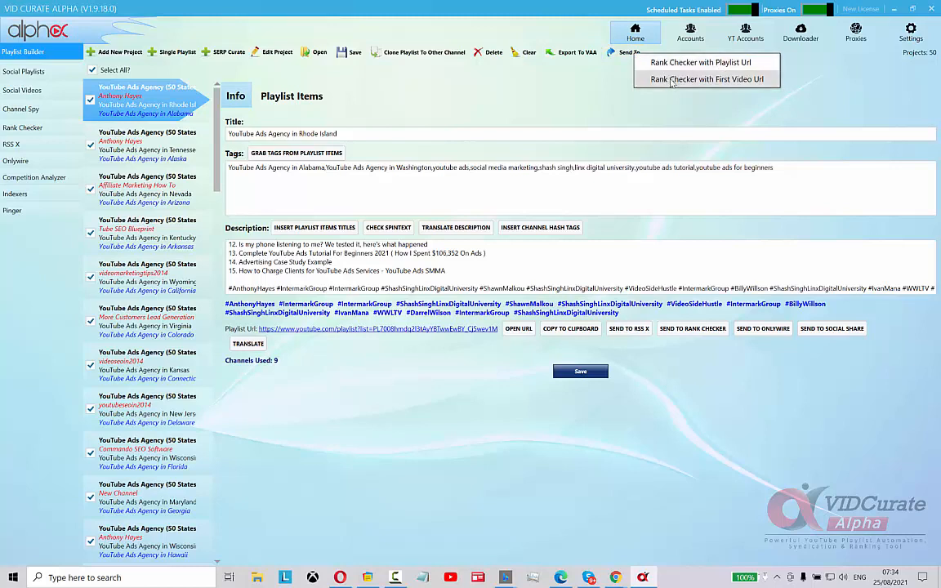
Clear all existing projects from the Rank Checker
left_click(23, 123)
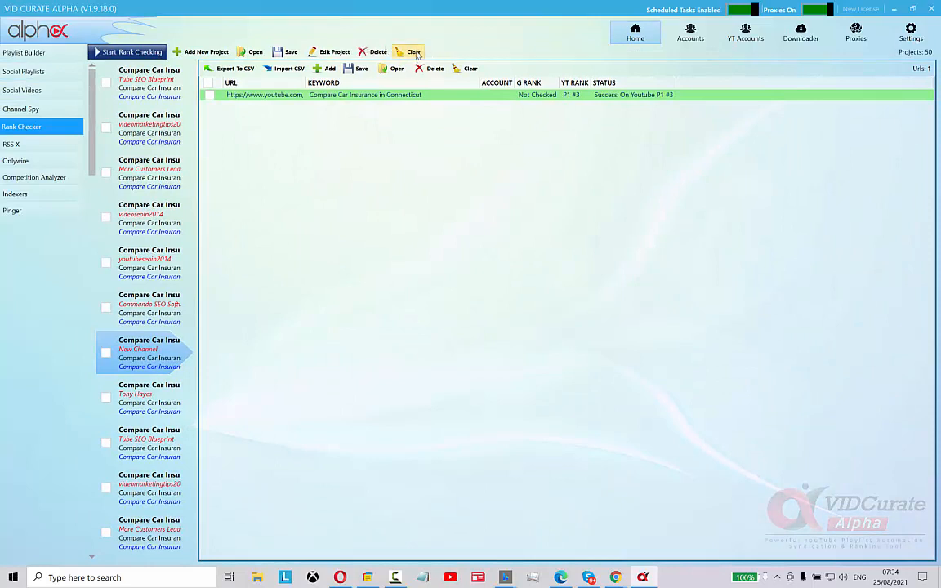
left_click(415, 52)
left_click(484, 328)
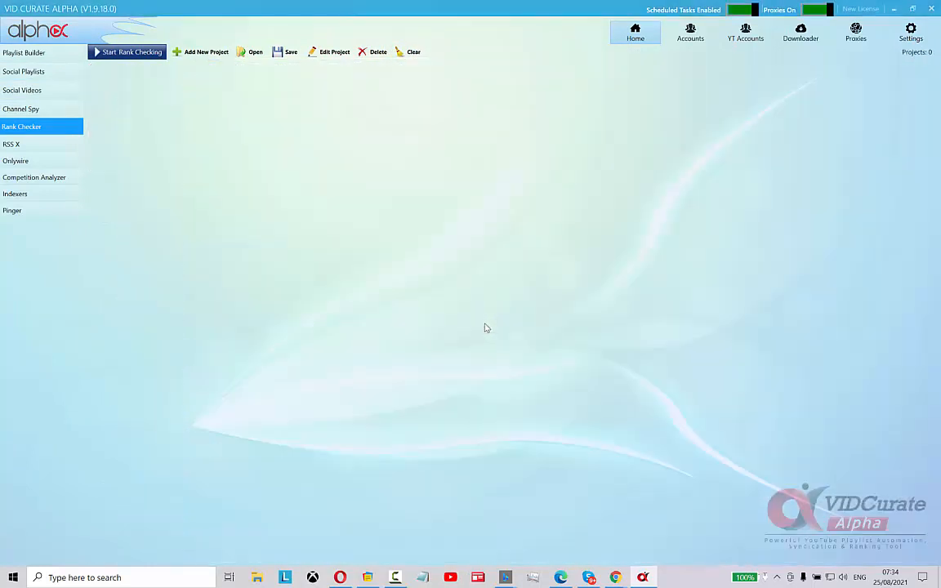
Send all selected projects to the Rank Checker with their playlist URLs and start rank checking
left_click(29, 57)
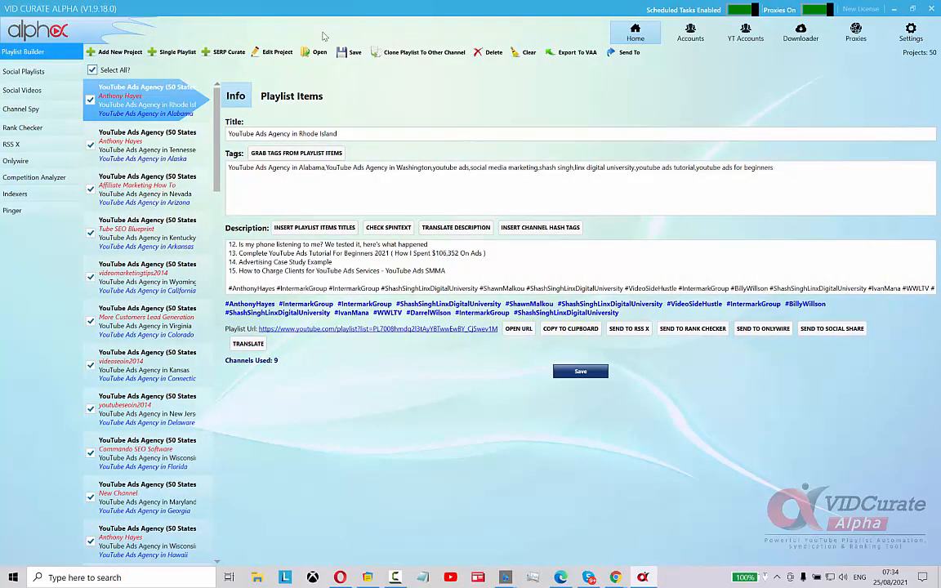
left_click(628, 53)
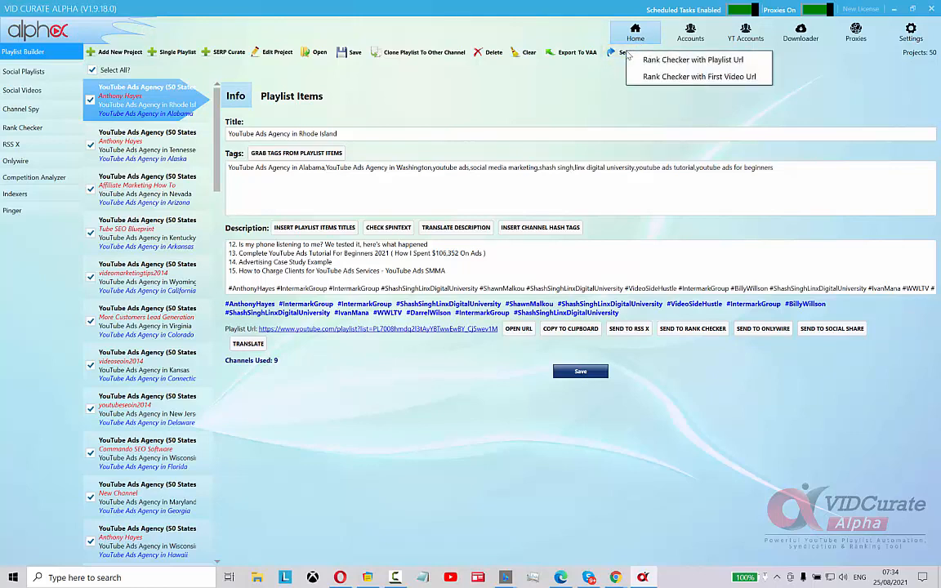
left_click(678, 61)
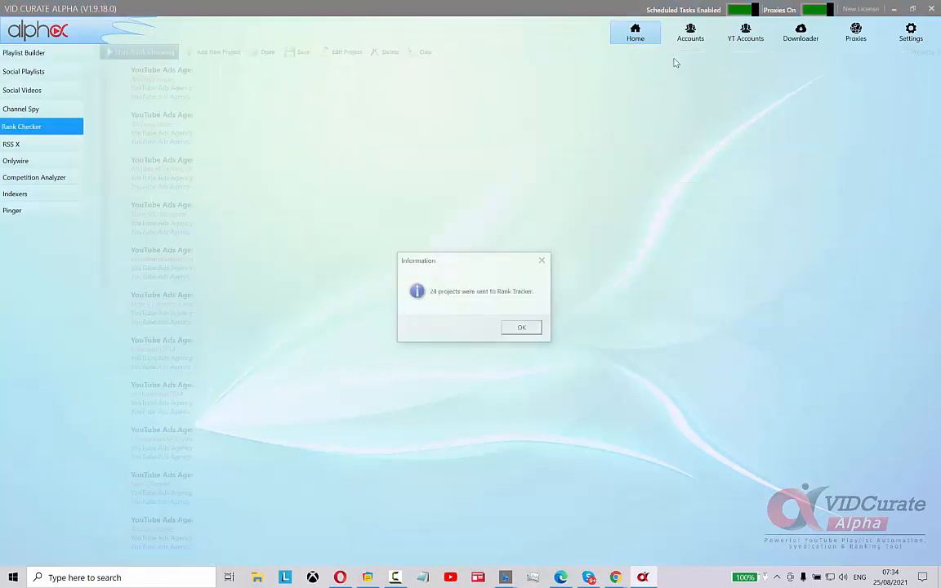
left_click(522, 327)
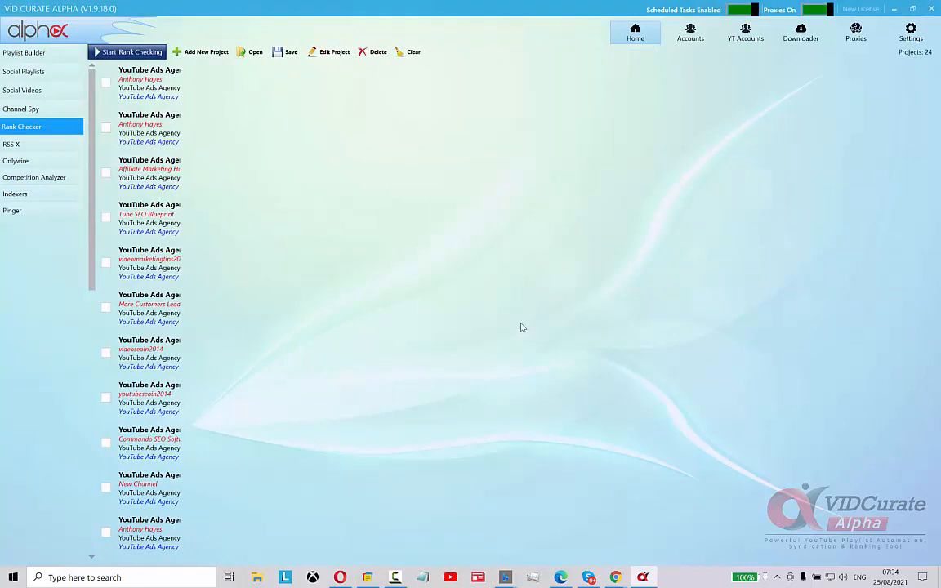
left_click(114, 53)
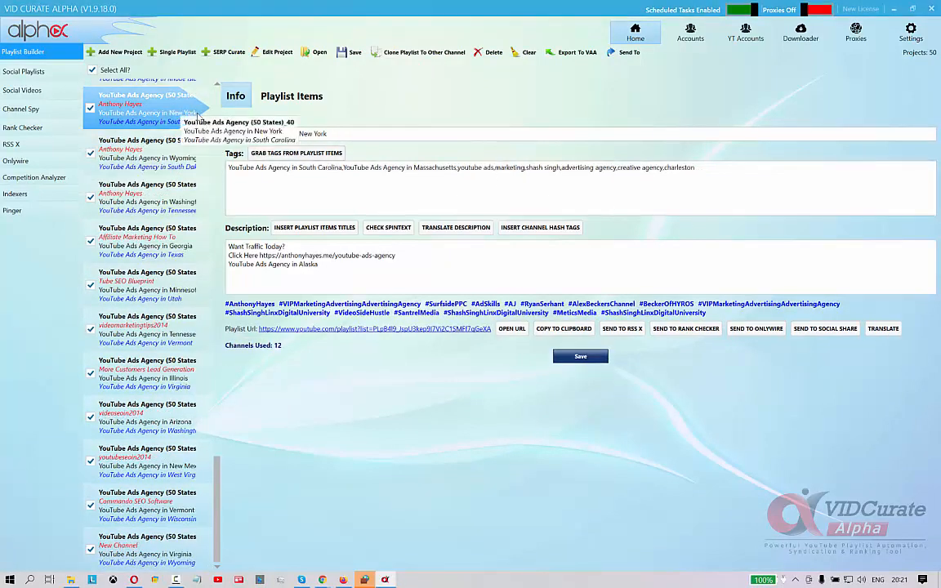
Review the rank checking results for the first few state projects
left_click(33, 128)
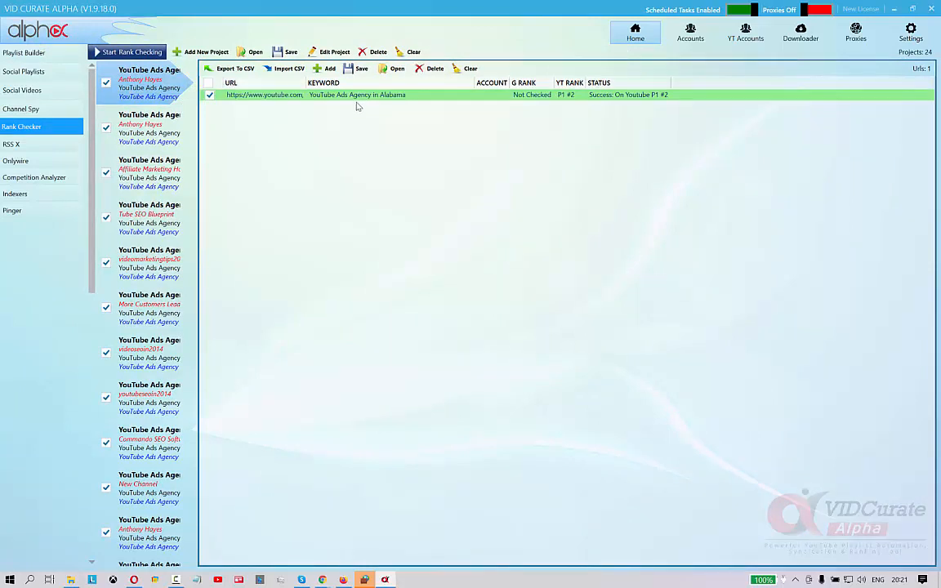
left_click(130, 123)
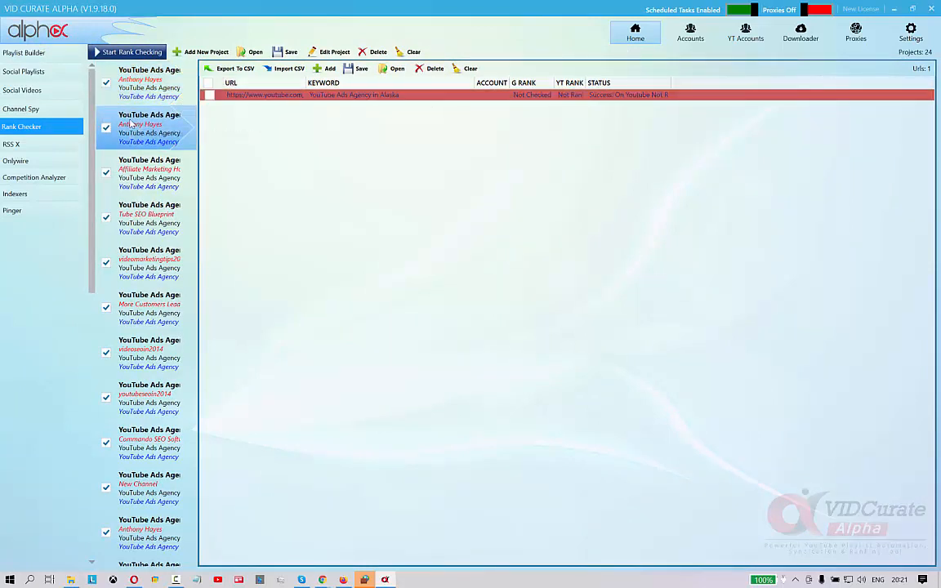
left_click(405, 96)
left_click(123, 167)
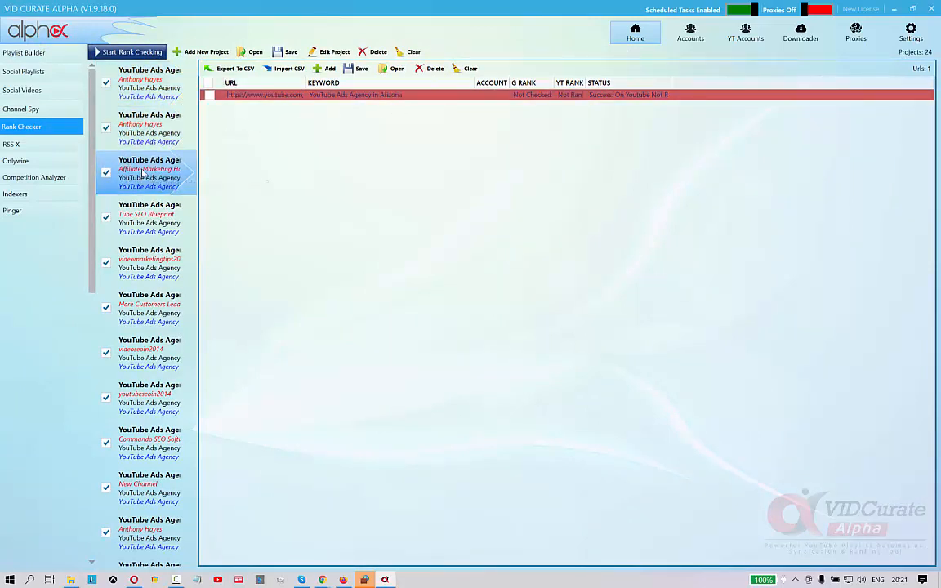
Step through the next state projects in the Rank Checker list to review each one's YouTube rank result
left_click(157, 219)
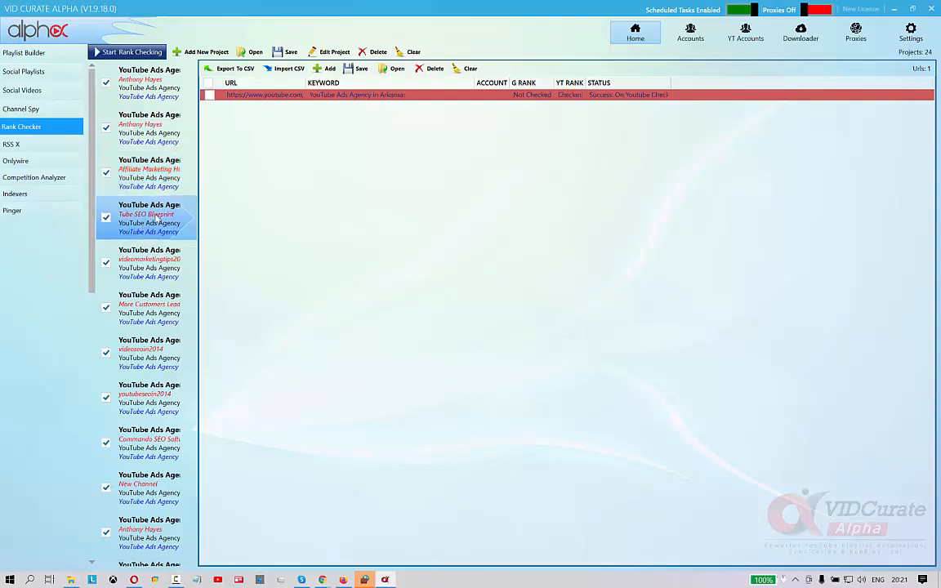
left_click(169, 270)
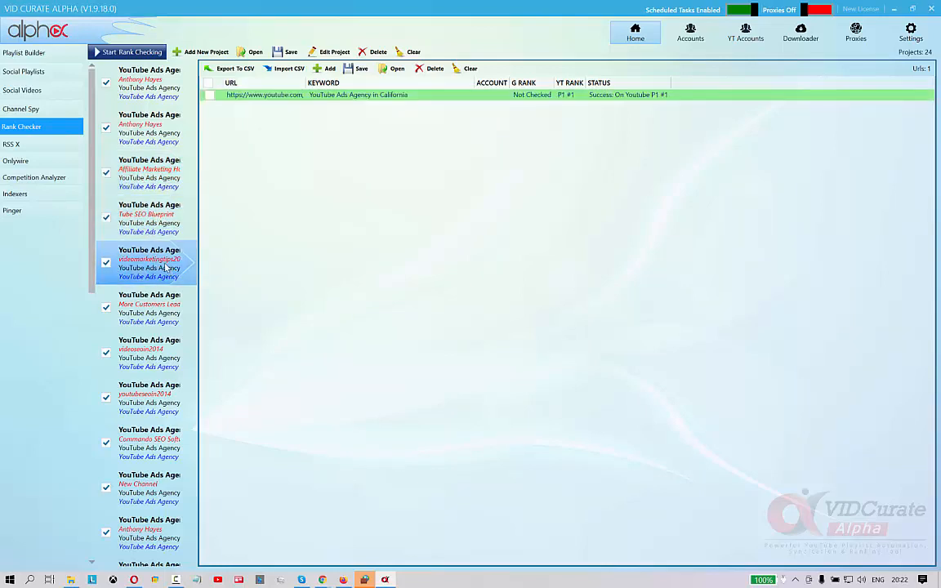
left_click(177, 298)
left_click(170, 353)
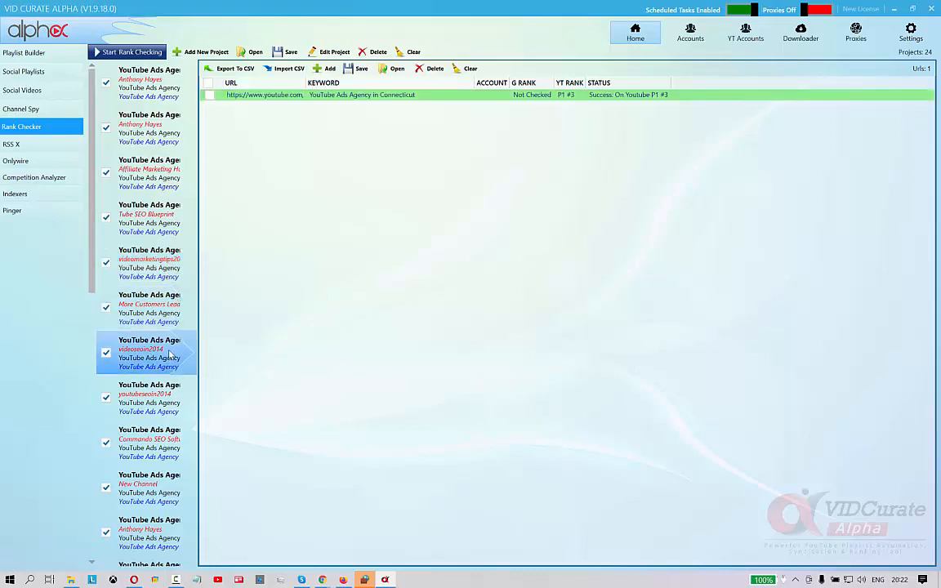
left_click(158, 402)
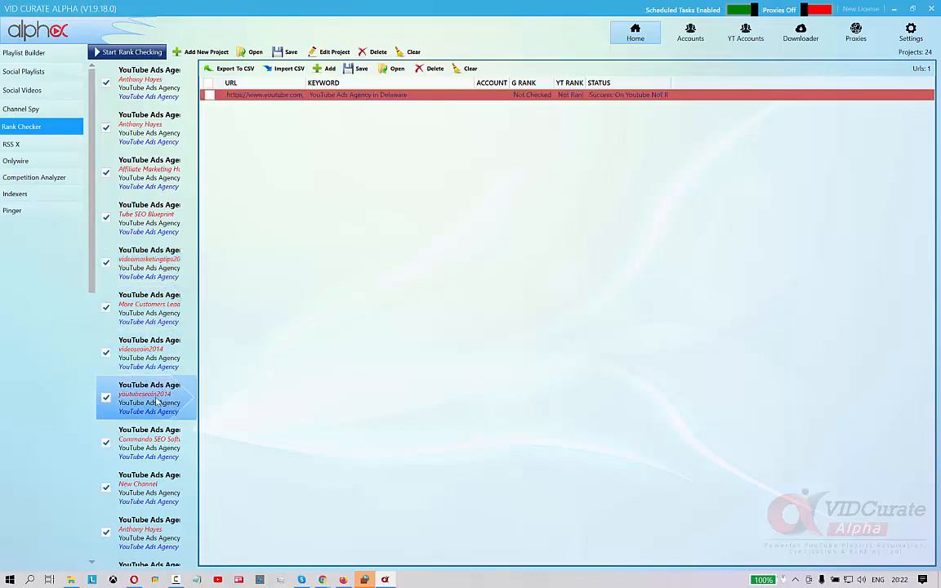
left_click(156, 433)
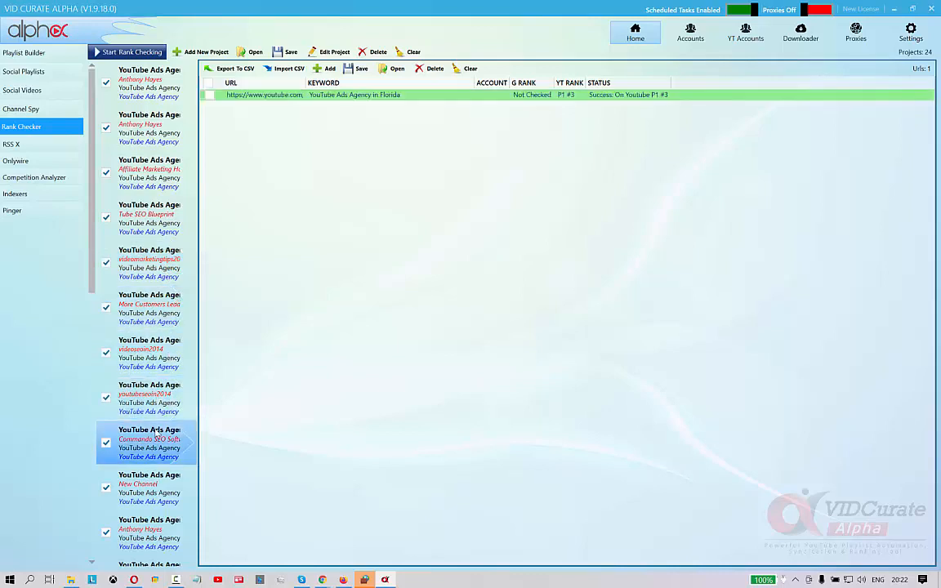
left_click(166, 487)
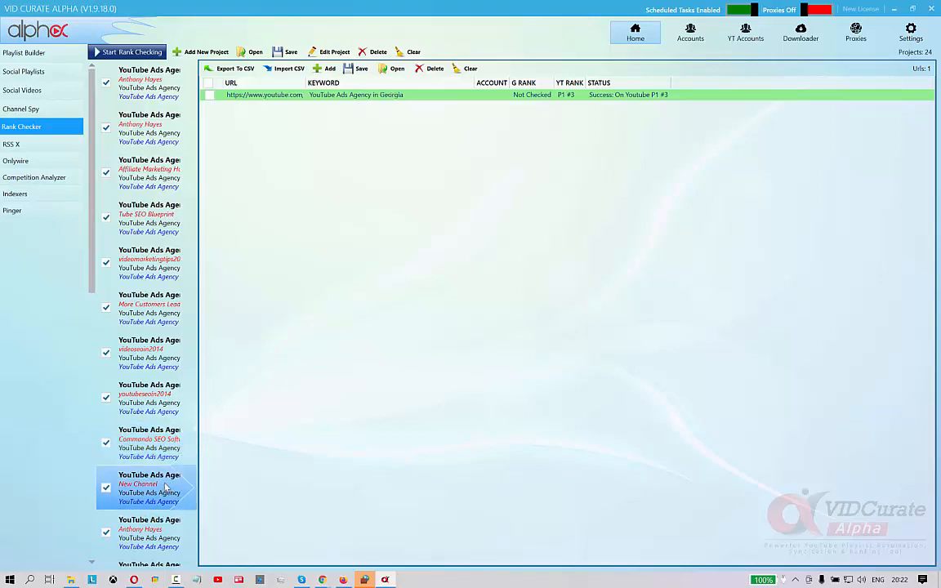
Scroll further down the project list and review the rank results of the remaining state projects
scroll(142, 433, "down", 5)
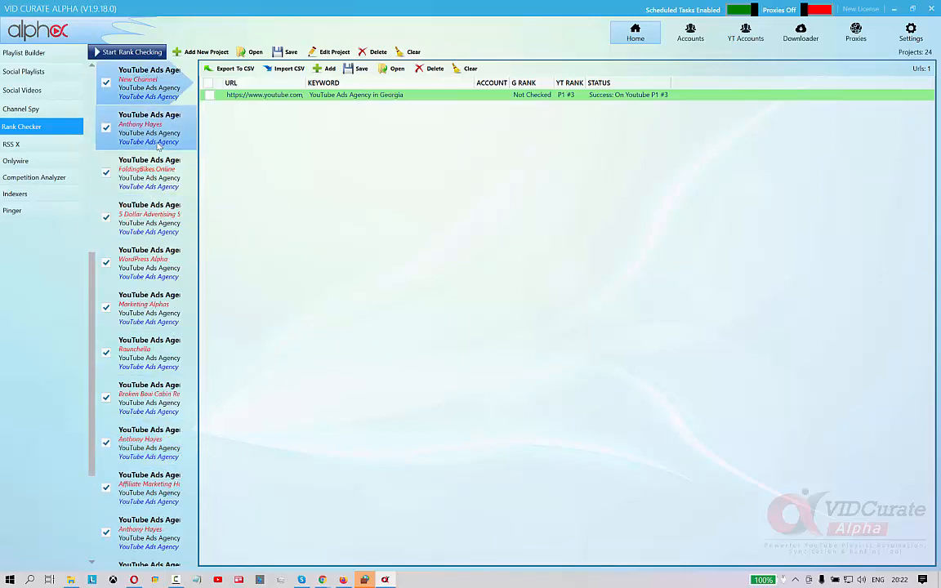
left_click(139, 164)
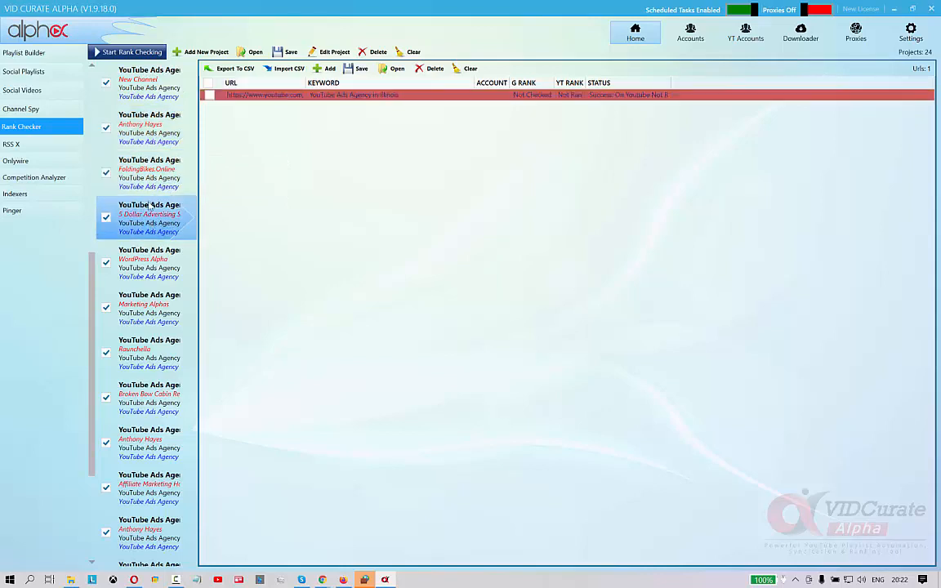
left_click(145, 260)
left_click(149, 305)
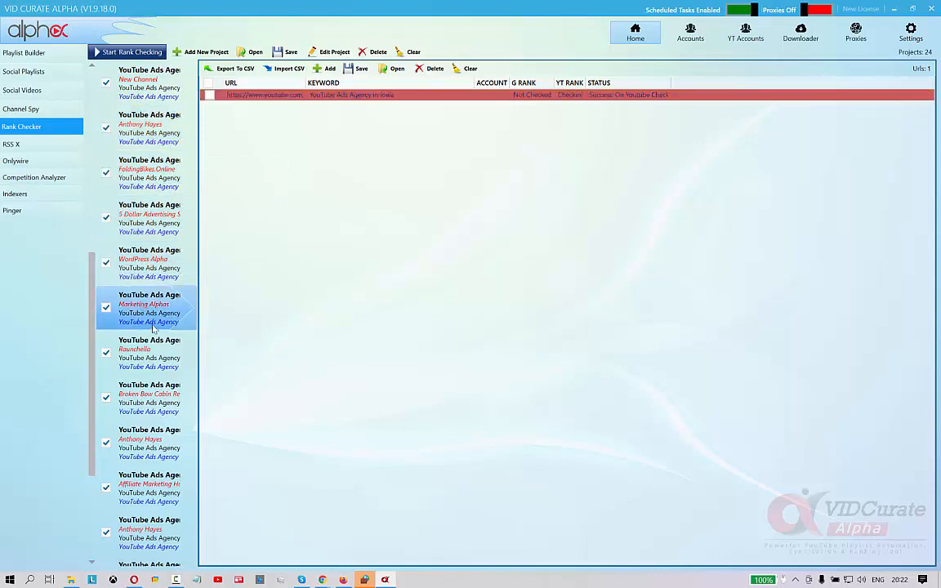
left_click(151, 347)
left_click(152, 392)
left_click(155, 446)
left_click(163, 496)
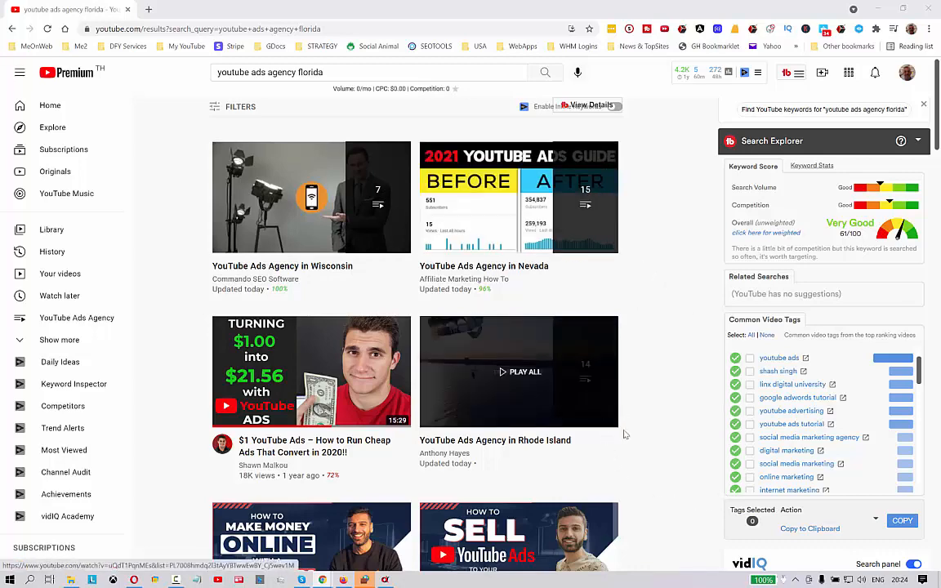
Examine the YouTube search results for 'youtube ads agency florida' to see where the state playlists appear
scroll(664, 498, "down", 3)
scroll(664, 497, "down", 8)
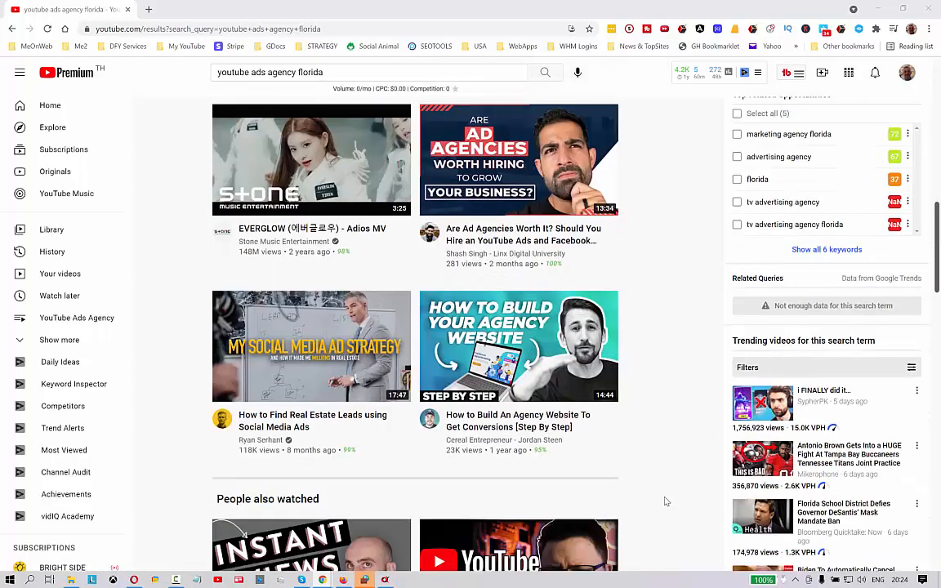
scroll(666, 502, "down", 2)
scroll(665, 501, "down", 6)
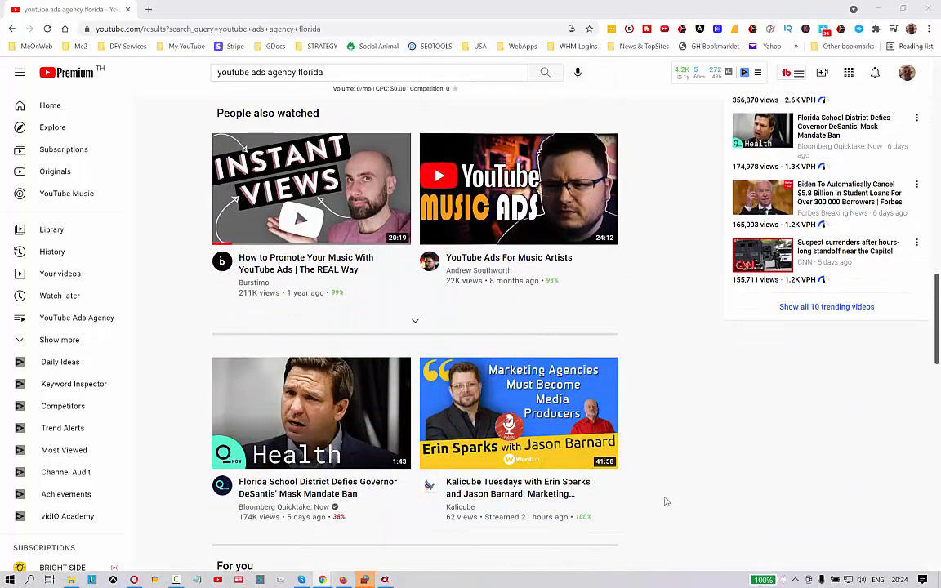
scroll(665, 502, "down", 5)
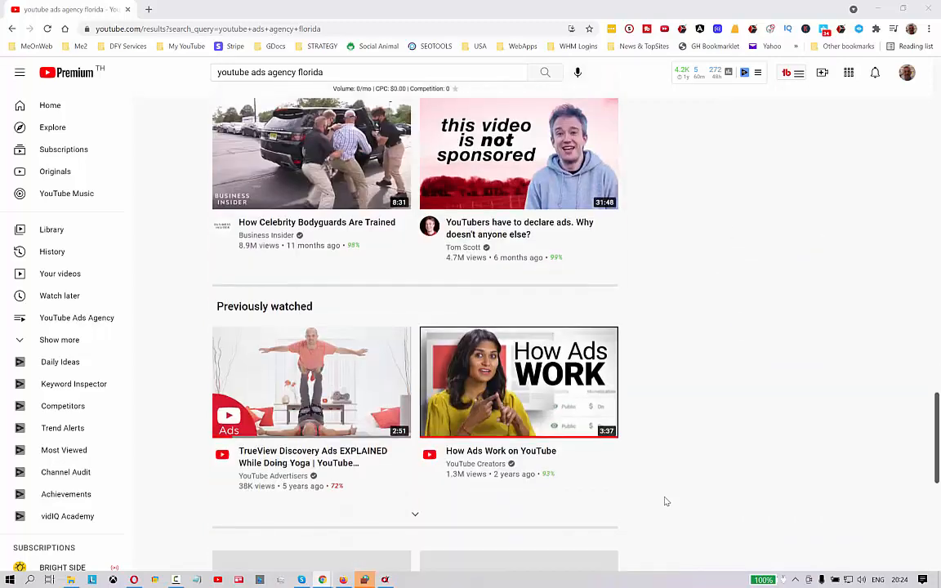
scroll(666, 502, "down", 2)
scroll(666, 502, "down", 2)
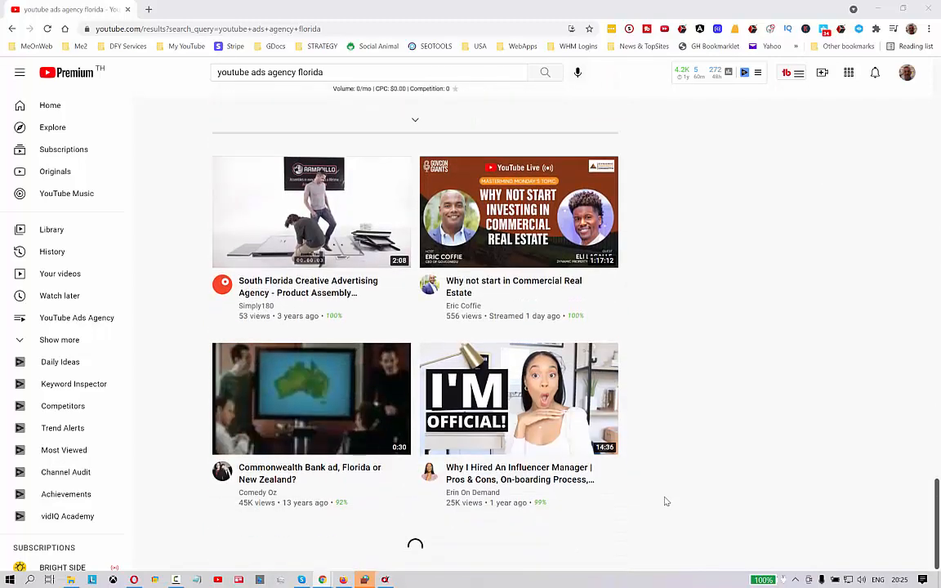
scroll(665, 502, "down", 2)
scroll(666, 502, "up", 8)
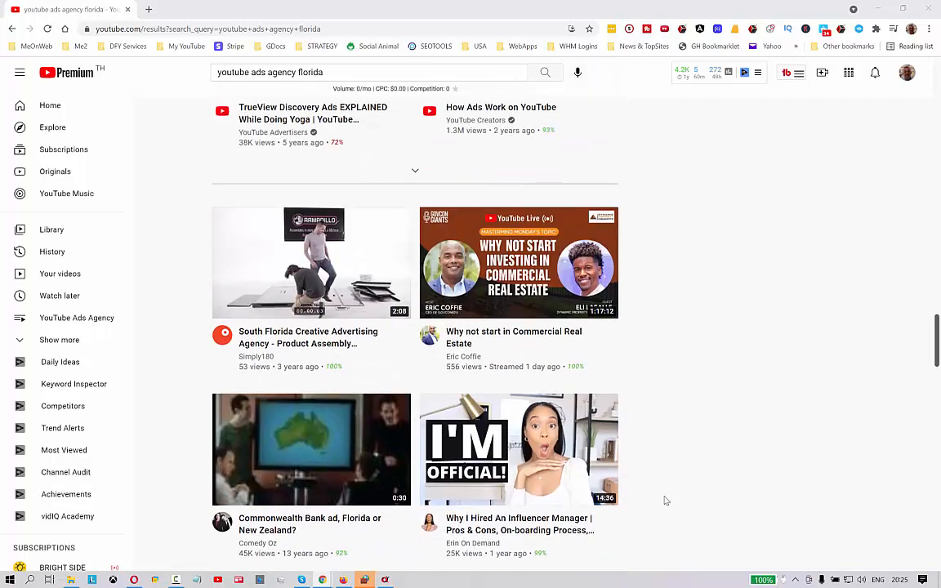
scroll(663, 501, "up", 8)
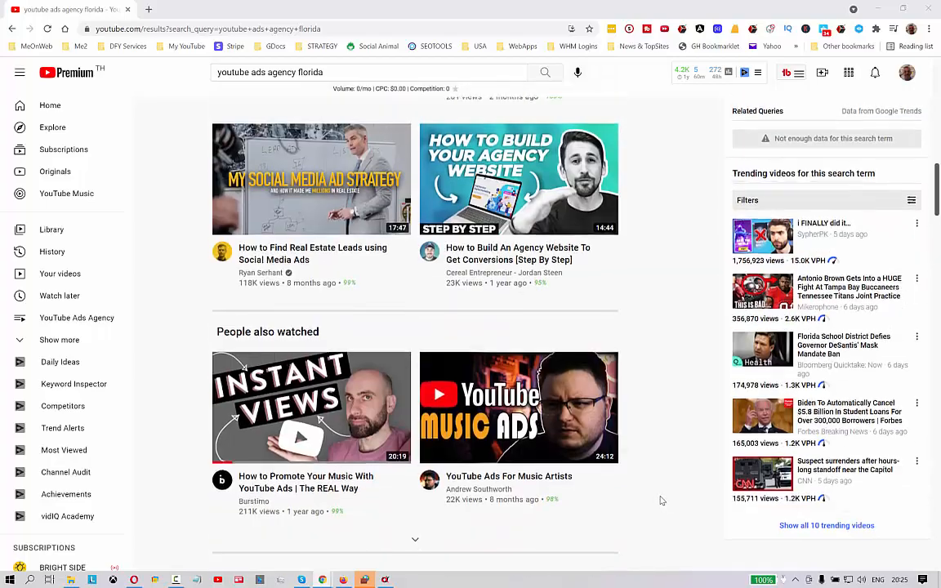
scroll(661, 501, "up", 7)
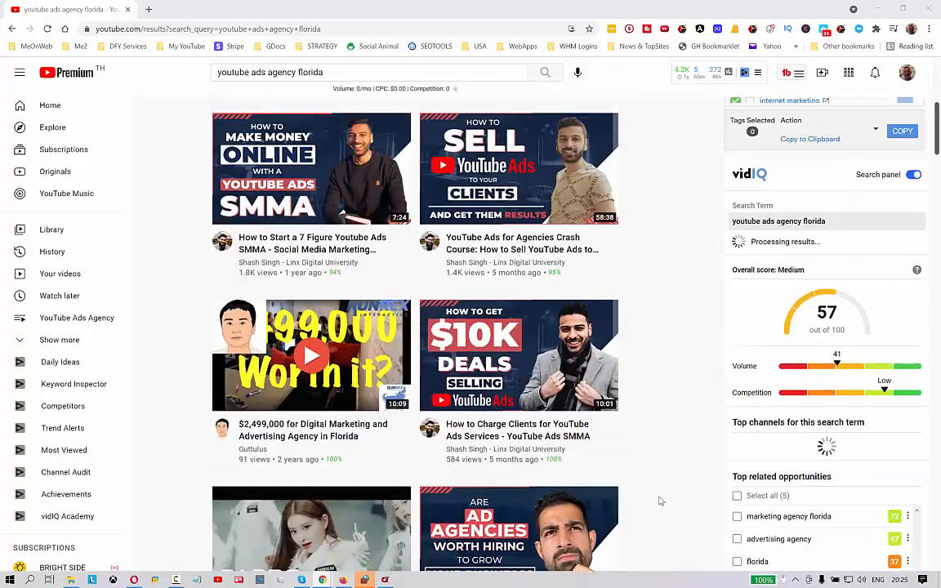
scroll(661, 501, "up", 3)
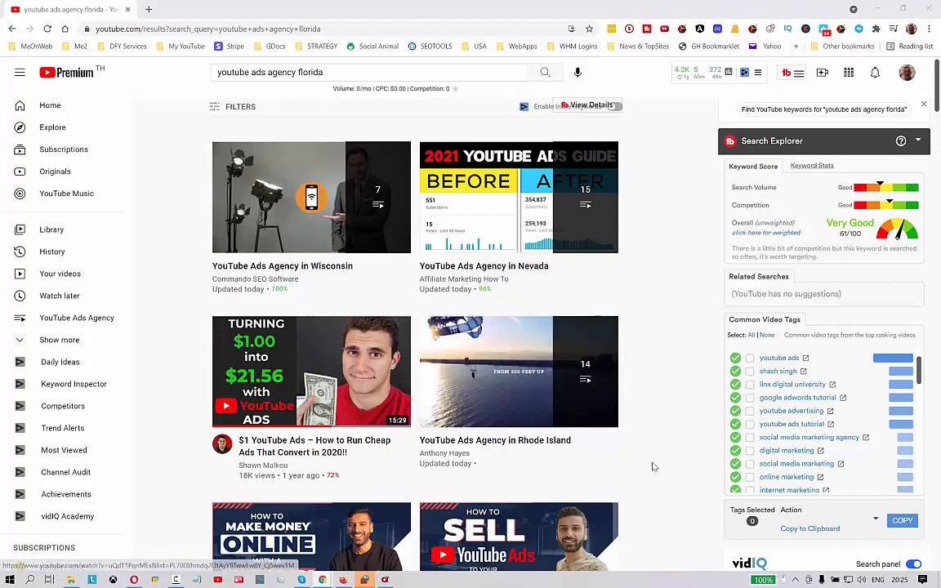
scroll(653, 467, "down", 3)
scroll(652, 466, "down", 4)
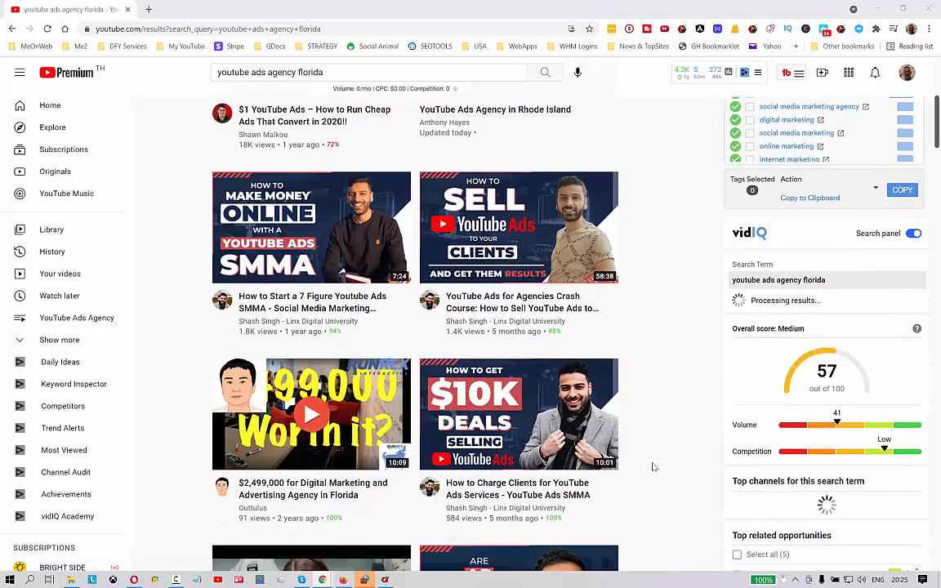
scroll(653, 466, "down", 2)
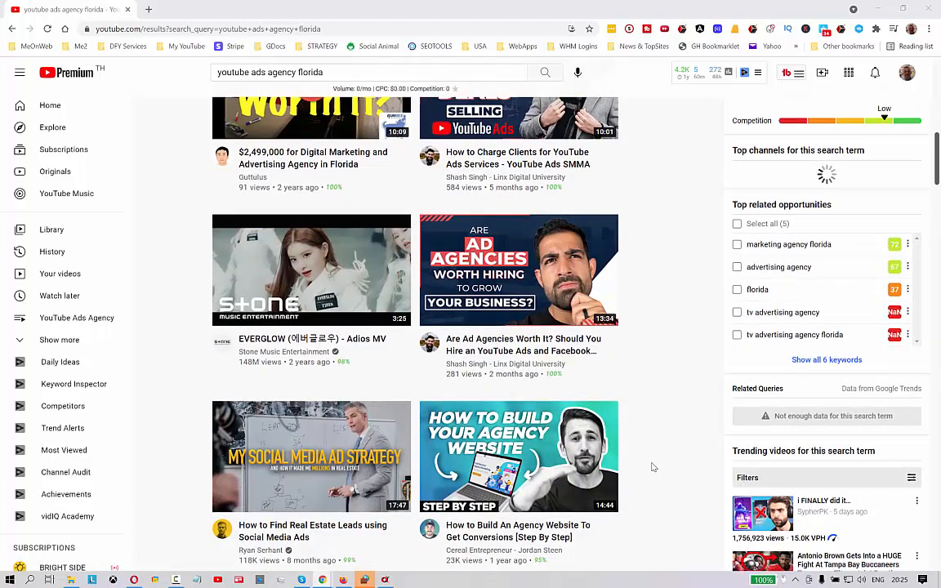
scroll(653, 467, "down", 3)
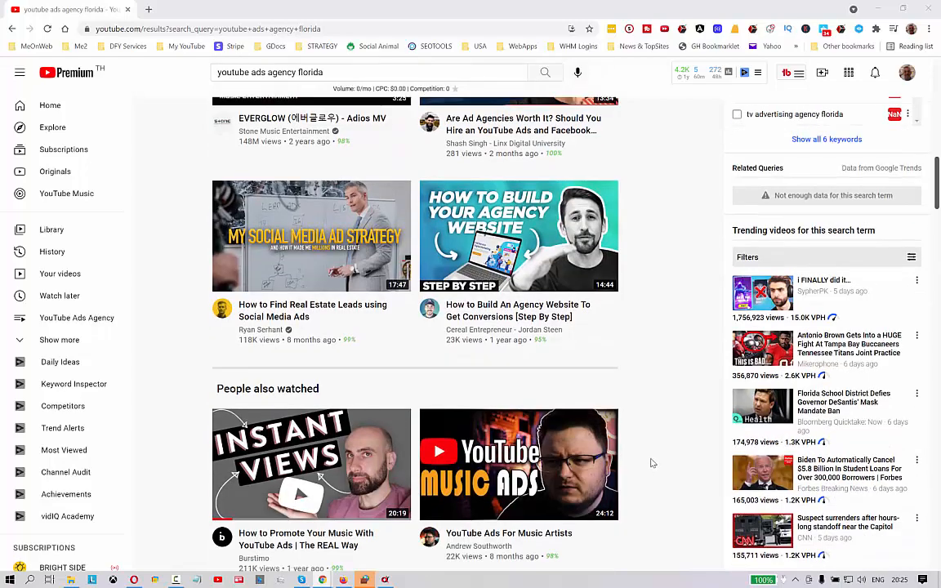
scroll(651, 462, "up", 9)
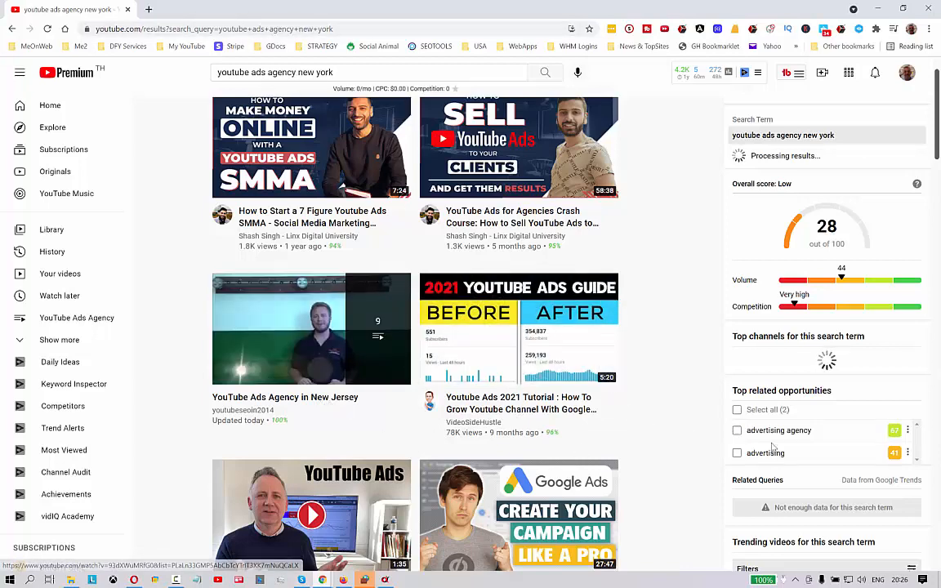
Examine the YouTube search results for 'youtube ads agency new york' for ranking playlists
scroll(656, 507, "down", 3)
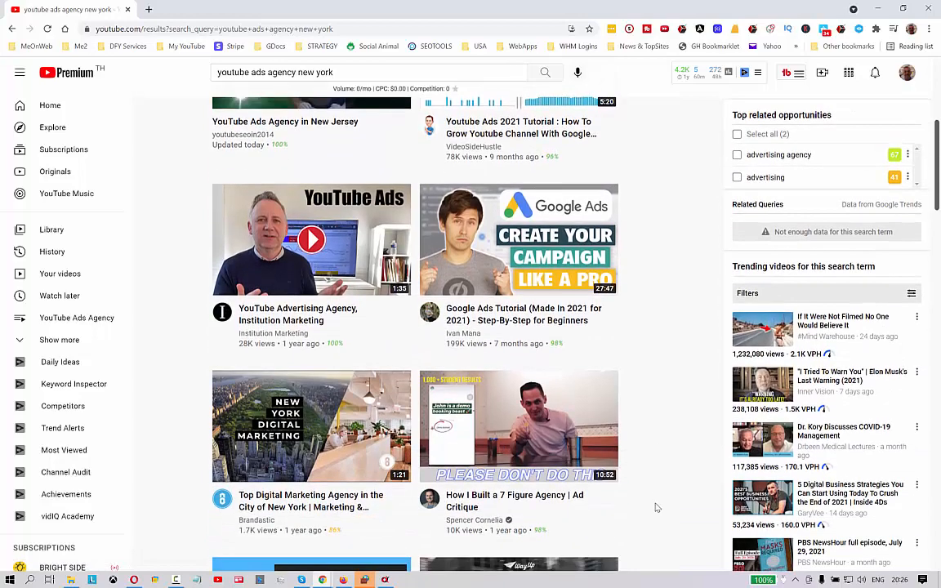
scroll(657, 499, "down", 2)
scroll(661, 496, "up", 5)
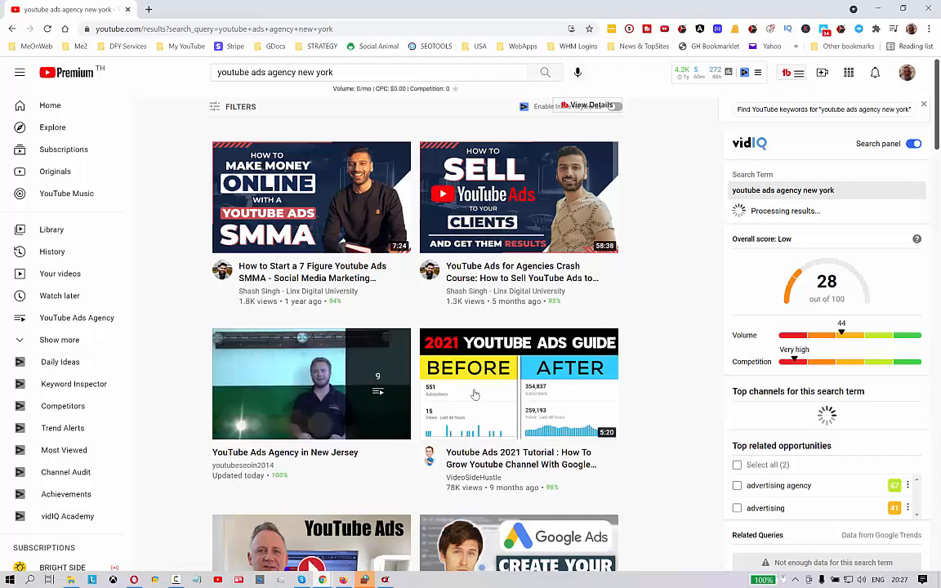
Switch back to VID Curate Alpha and open the Playlist Builder
mouse_move(482, 396)
left_click(385, 580)
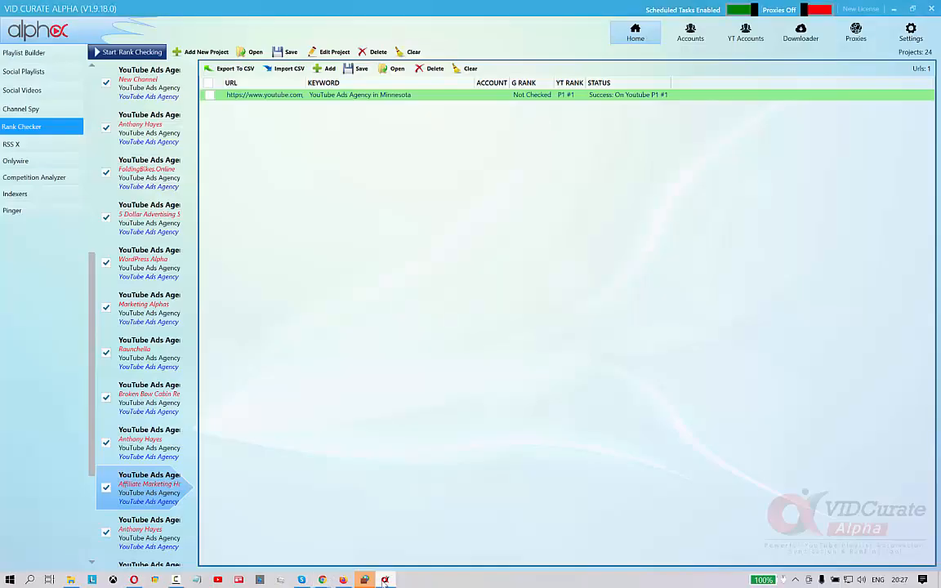
left_click(36, 55)
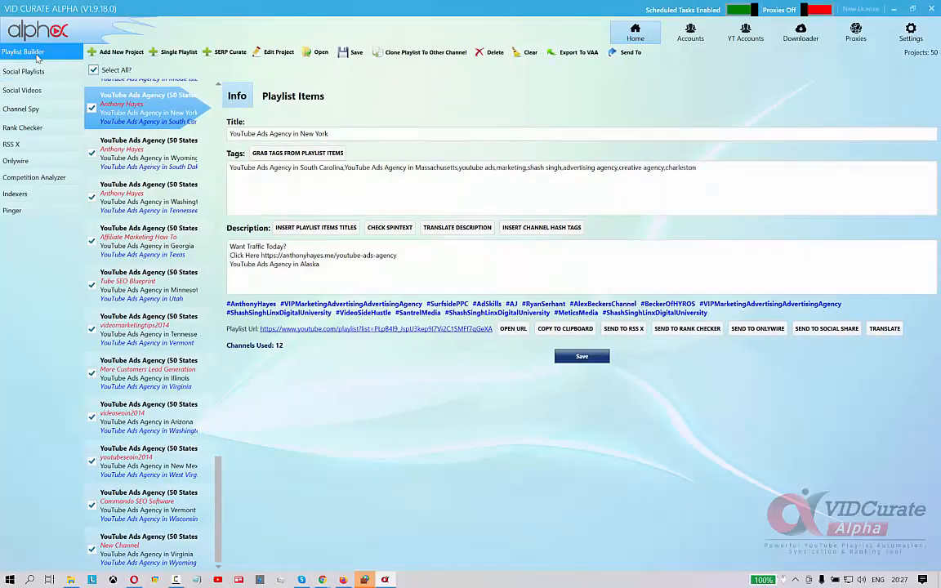